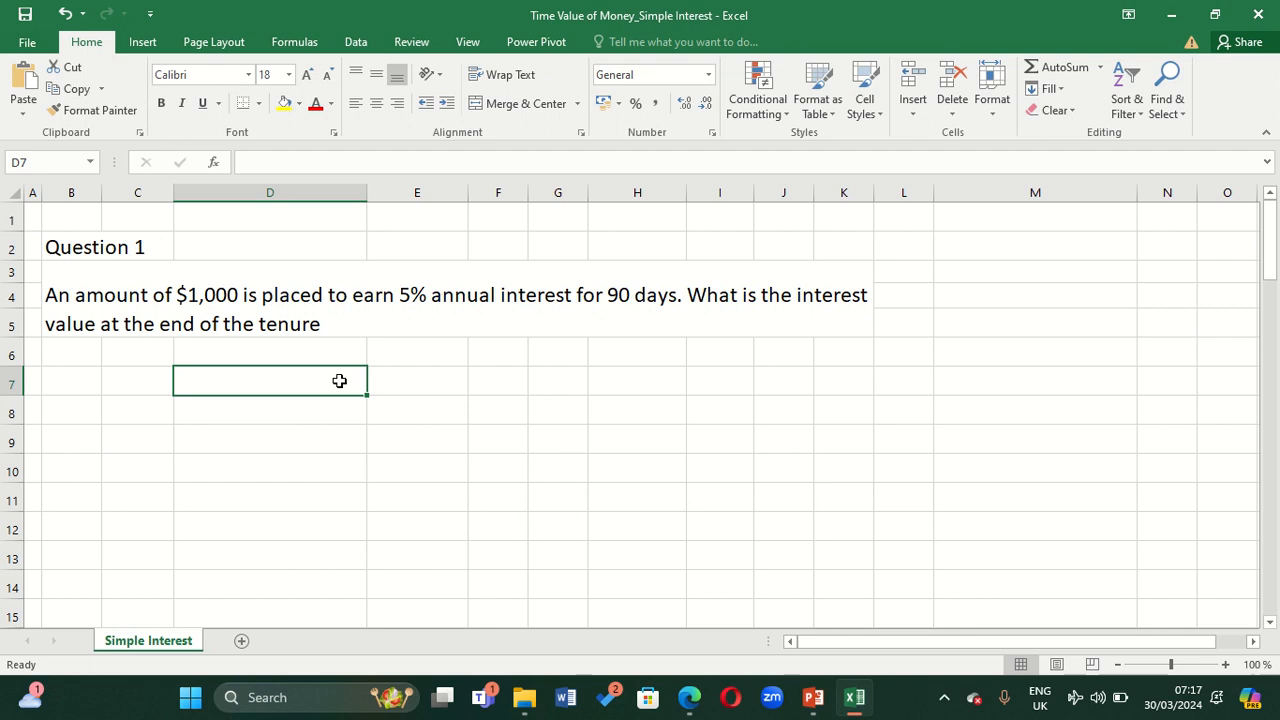
# Enter the label Principal with 1000 in D7:E7 and the label Rate with 5% in D8:E8.
pyautogui.write('Princi')
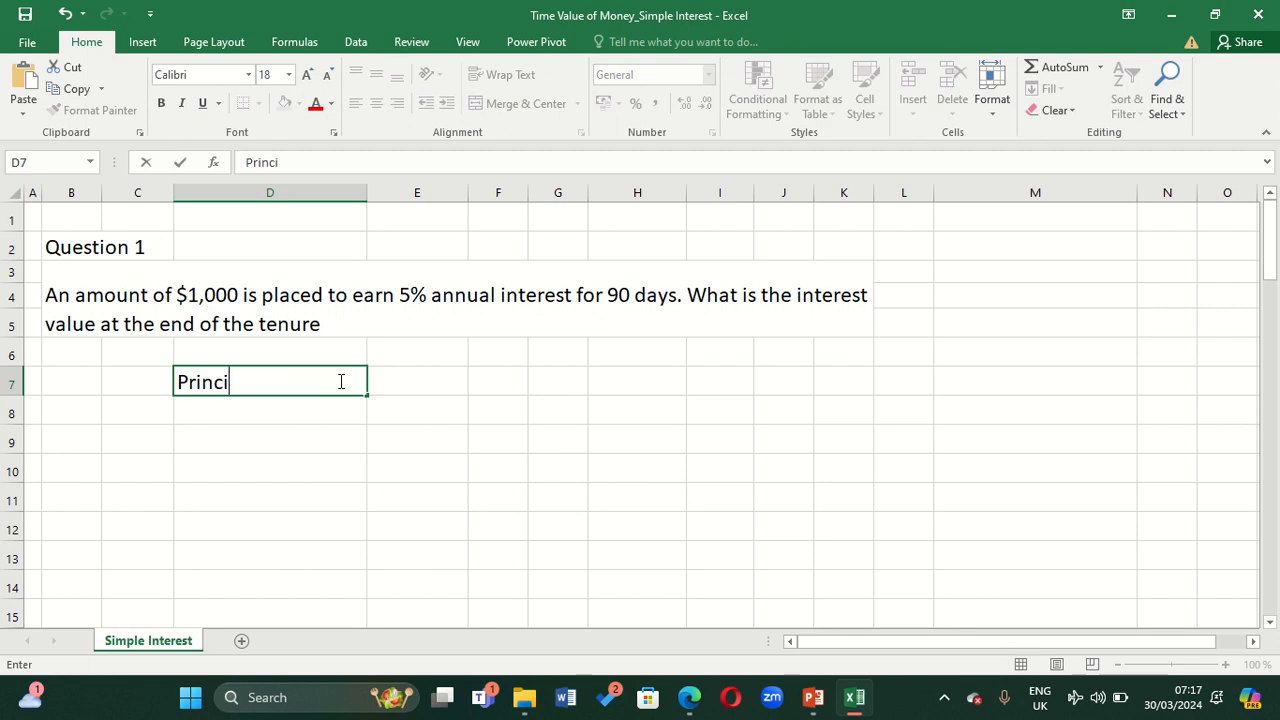
pyautogui.write('pal')
pyautogui.press('Tab')
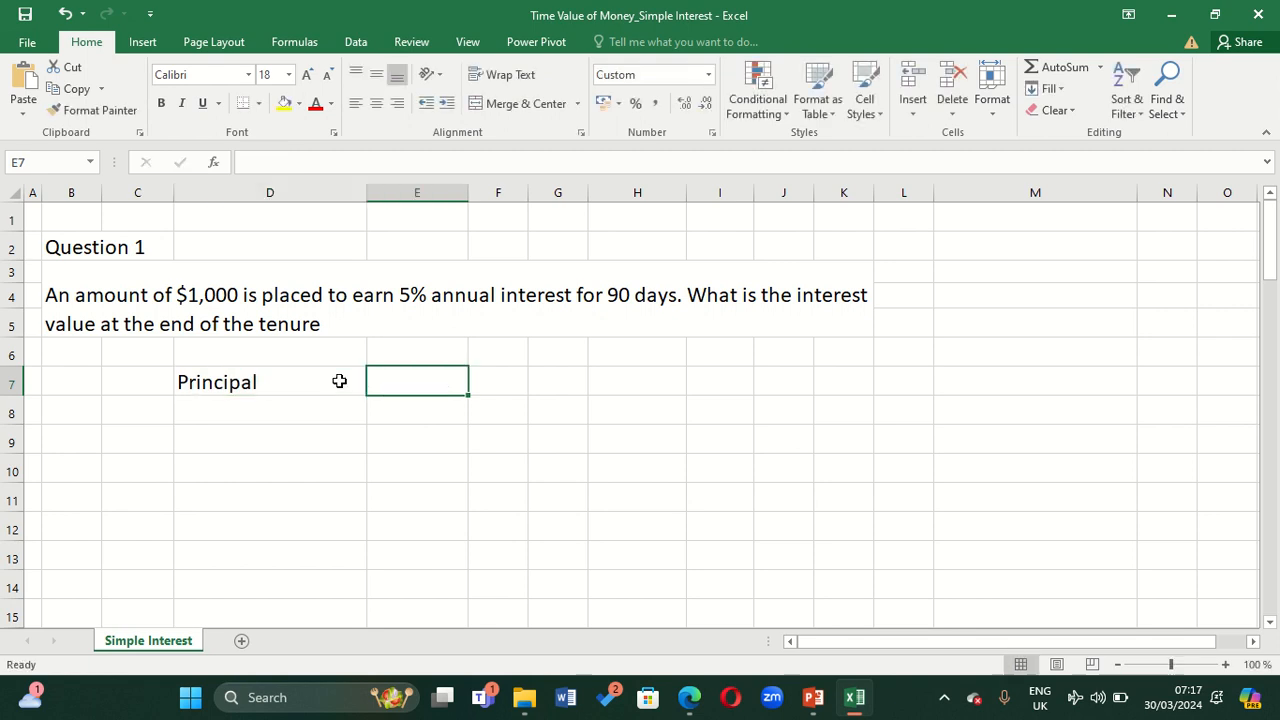
pyautogui.write('1000')
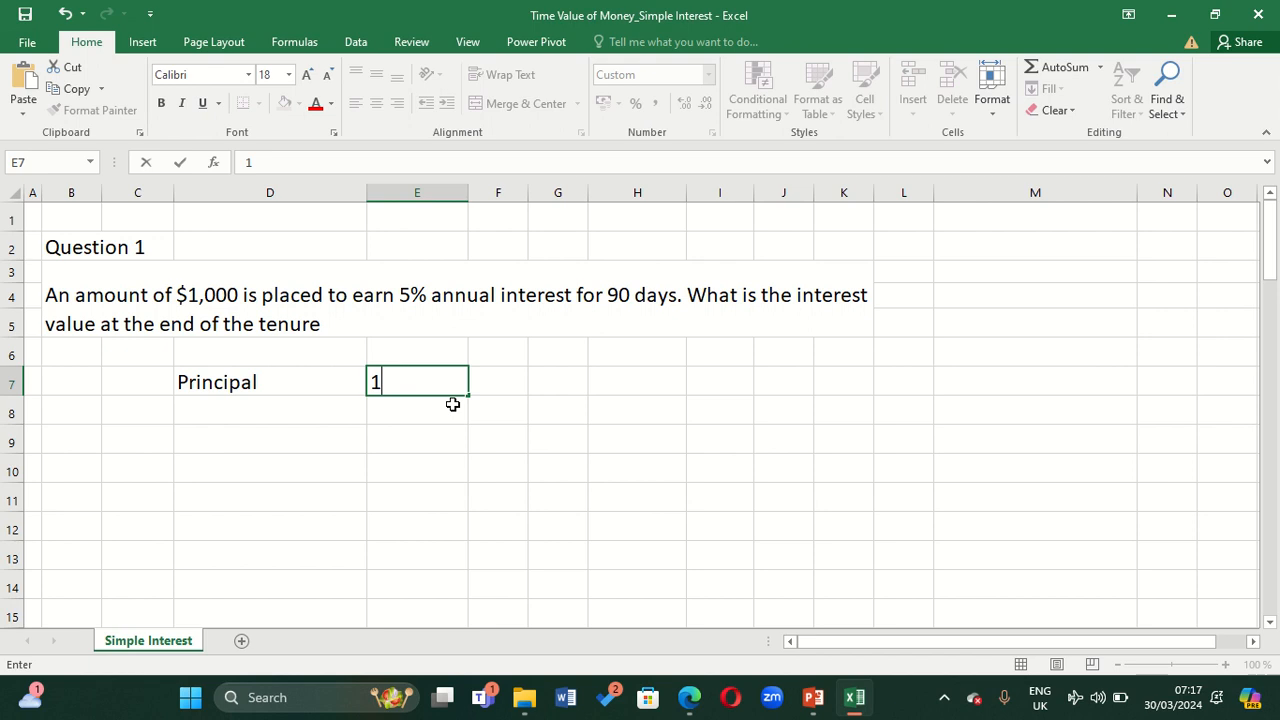
pyautogui.click(288, 403)
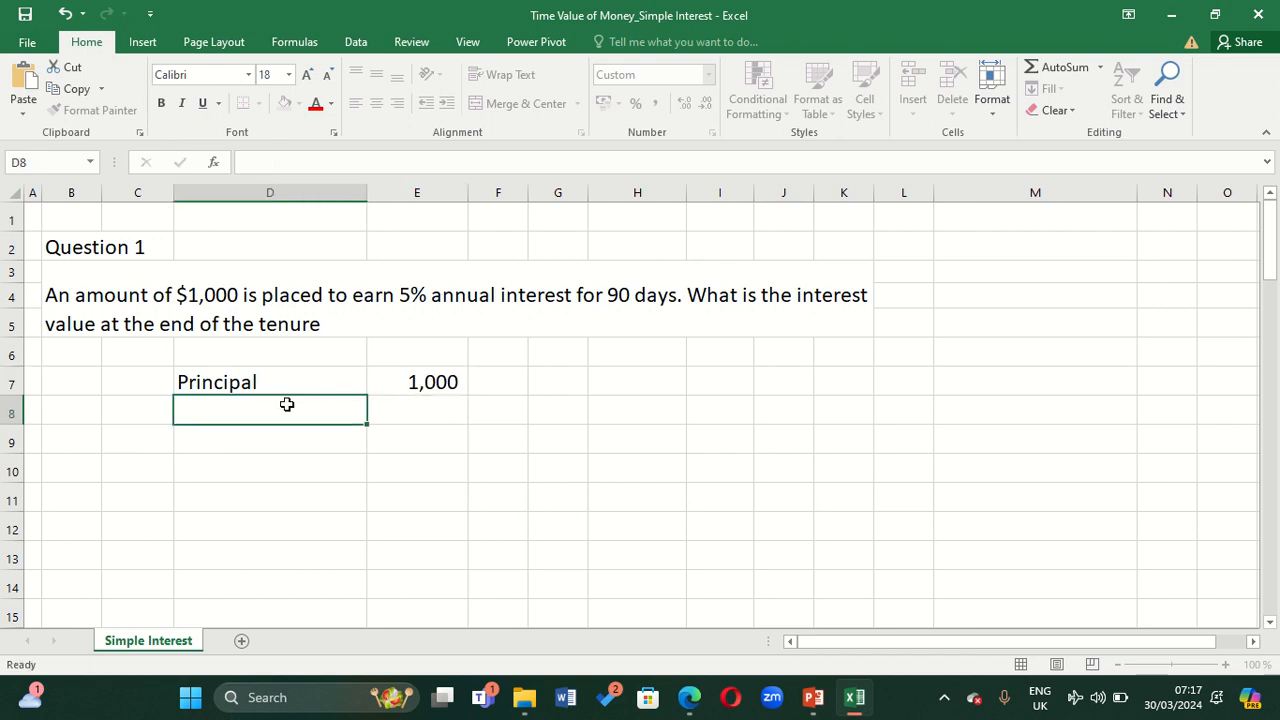
pyautogui.write('Rate')
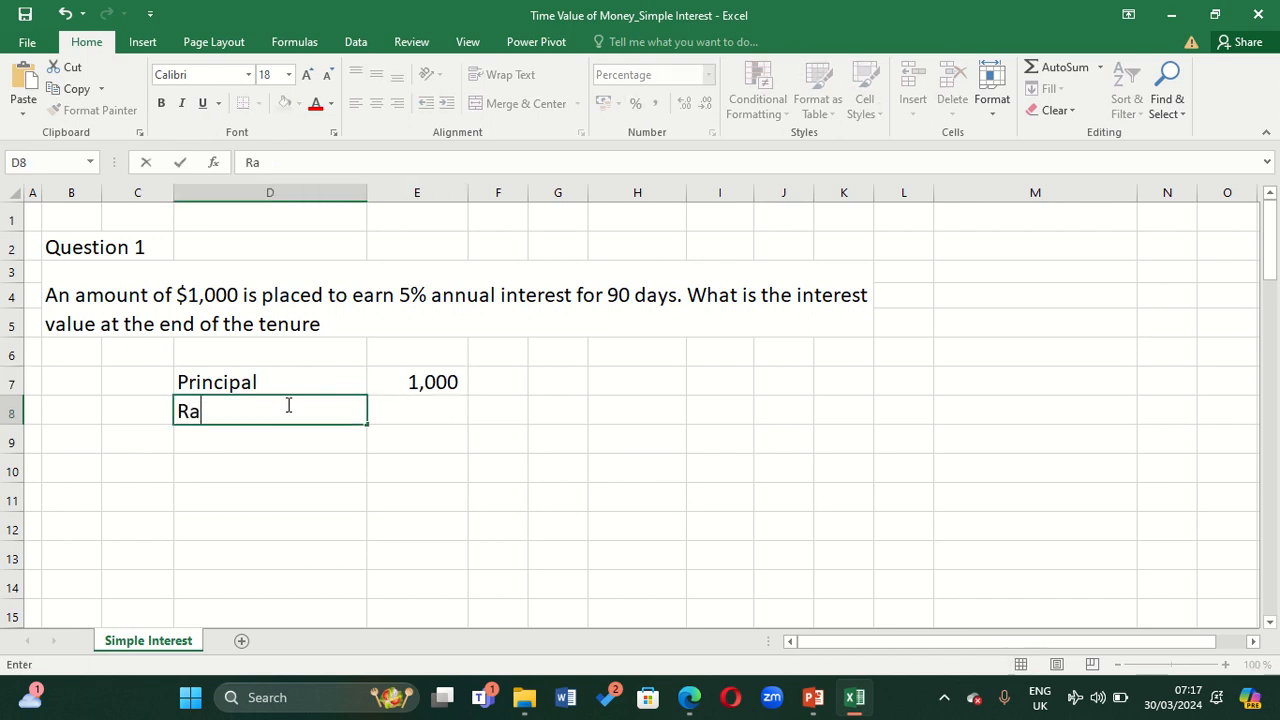
pyautogui.click(415, 407)
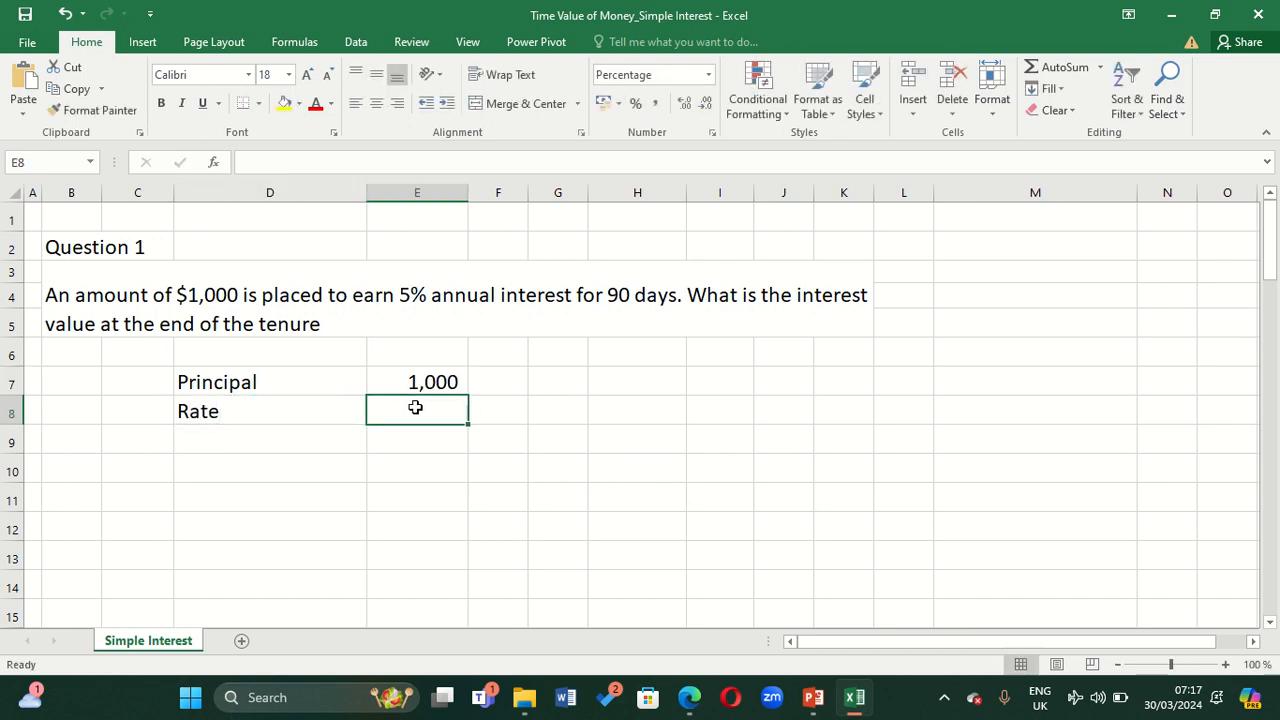
pyautogui.write('5%')
# Enter the label Tenor in D9 with the value 90 in E9.
pyautogui.click(262, 442)
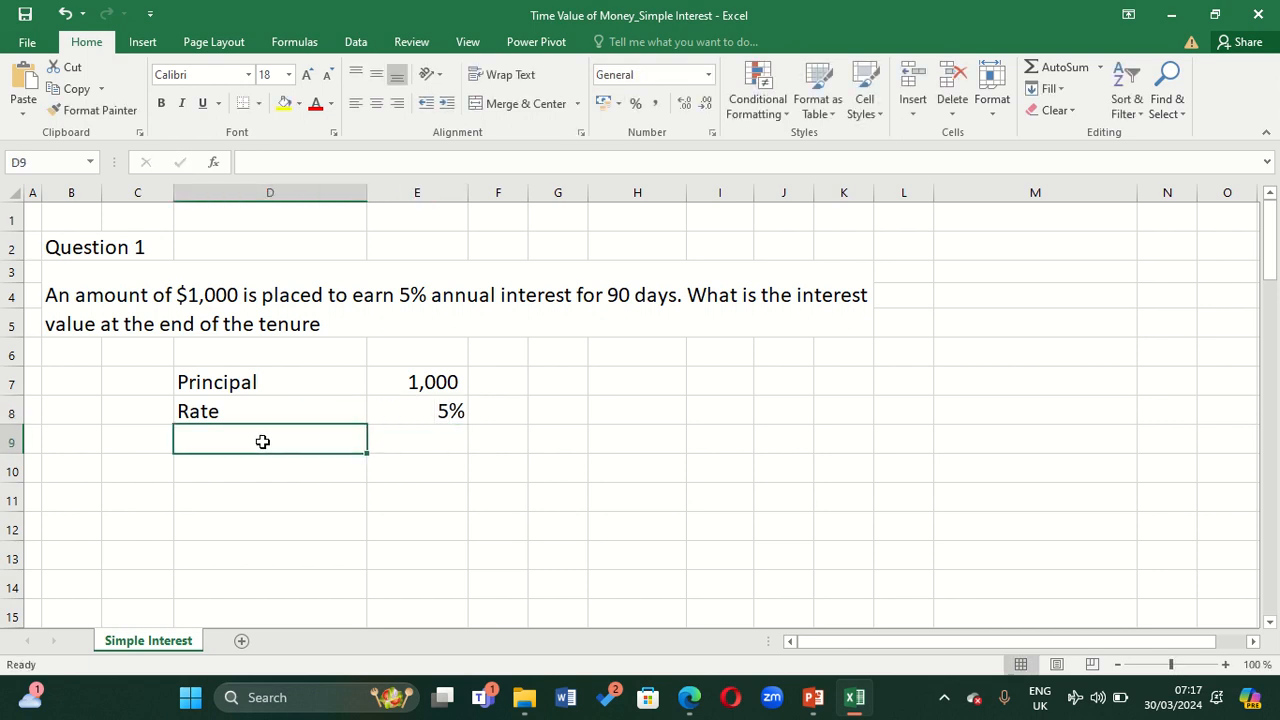
pyautogui.write('Da')
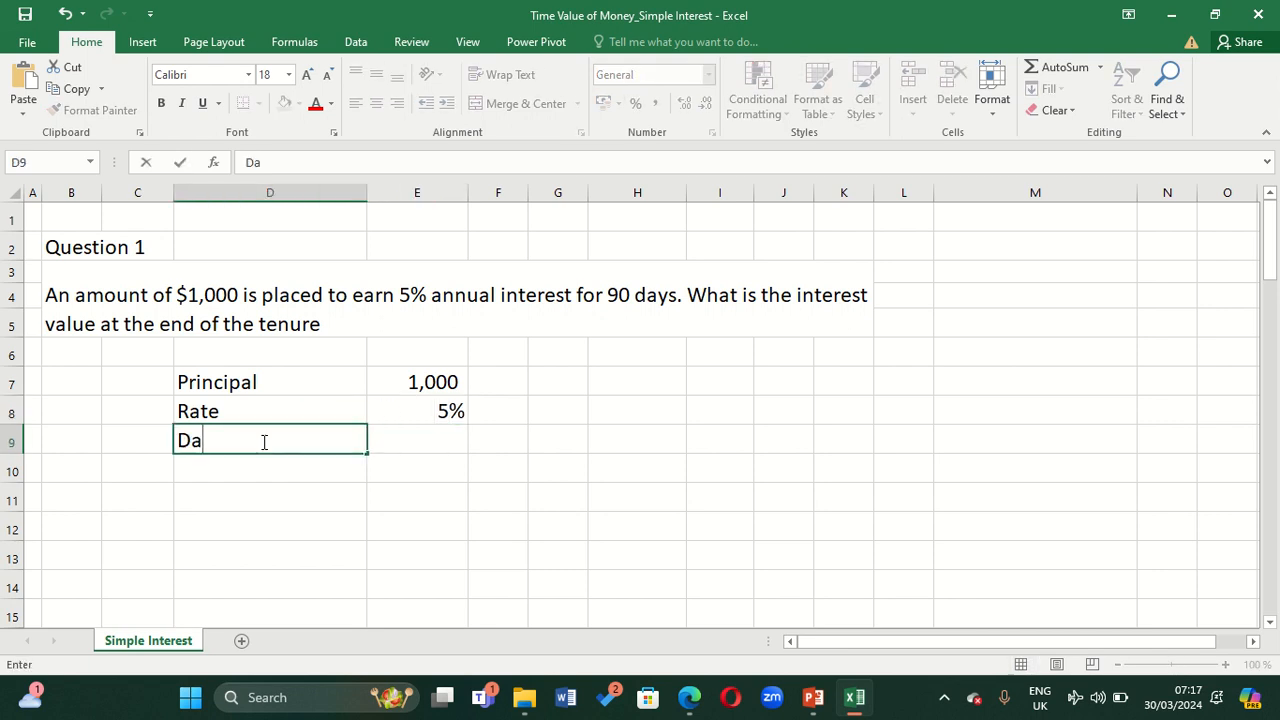
pyautogui.press('BackSpace')
pyautogui.press('BackSpace')
pyautogui.write('Tenor')
pyautogui.press('Tab')
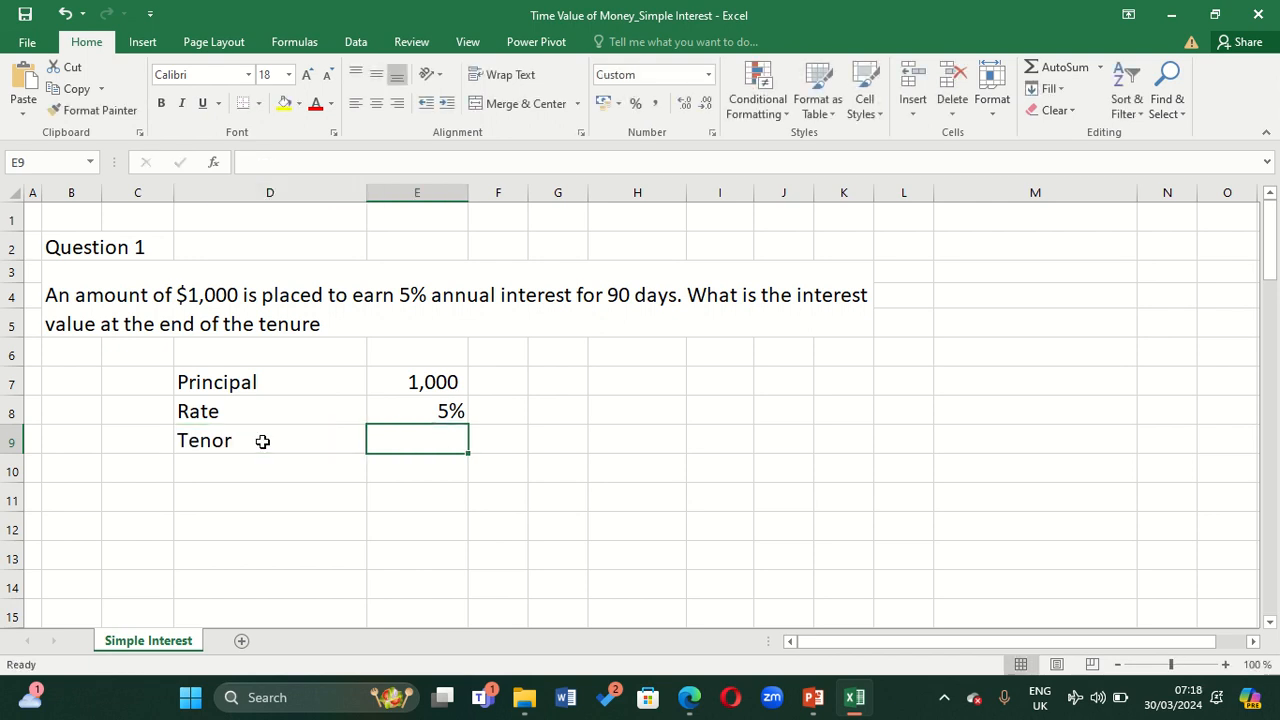
pyautogui.write('90')
pyautogui.press('Return')
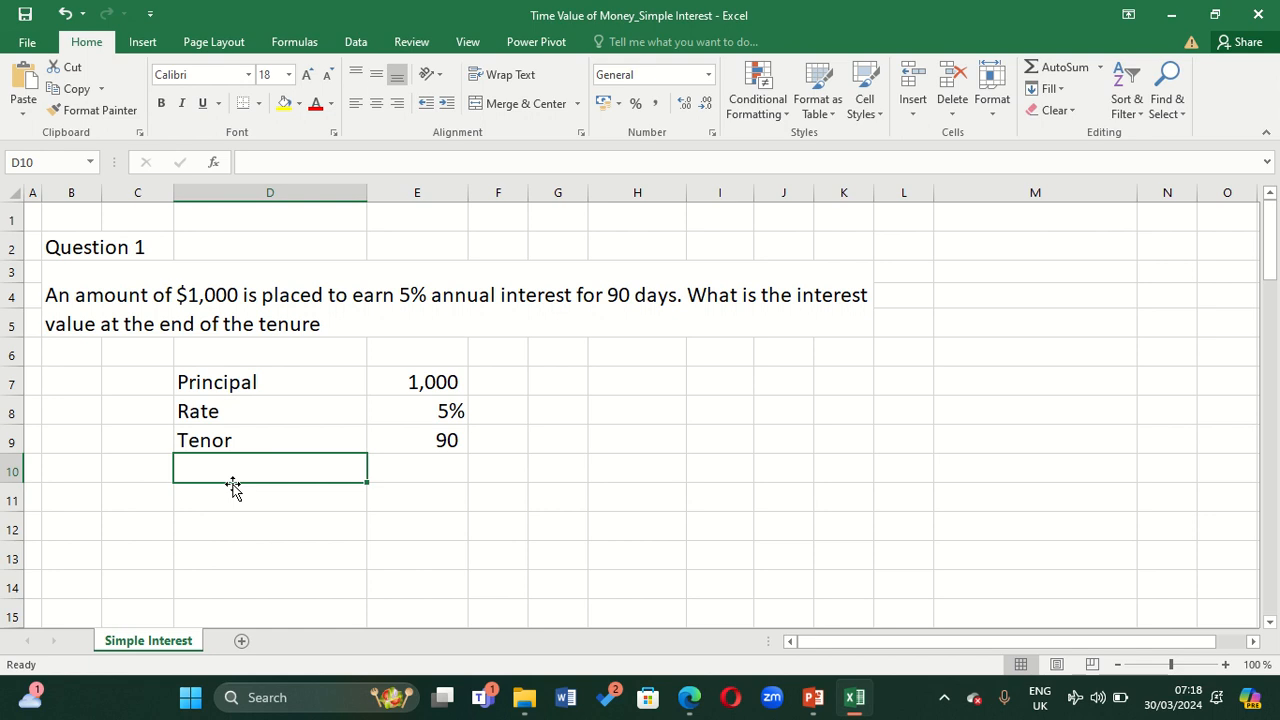
# Enter the label Total Days in D10 with the value 360 in E10.
pyautogui.write('total')
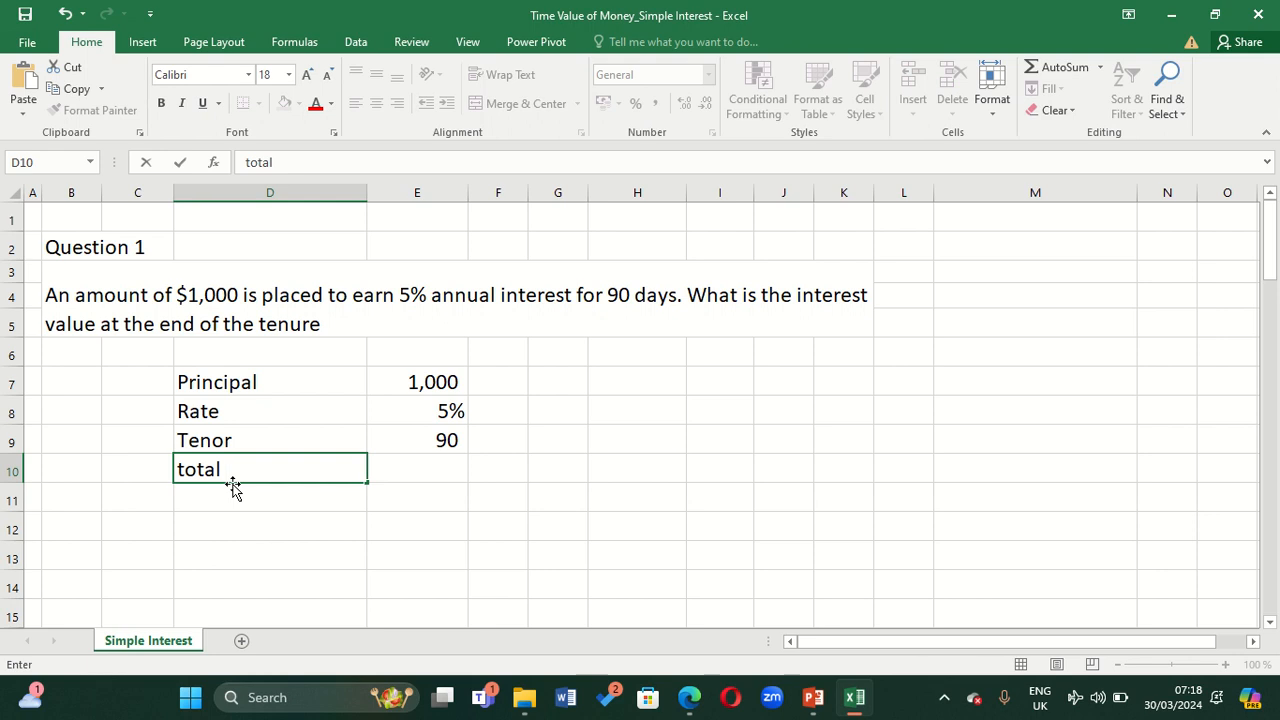
pyautogui.press('BackSpace')
pyautogui.press('BackSpace')
pyautogui.press('BackSpace')
pyautogui.press('BackSpace')
pyautogui.press('BackSpace')
pyautogui.write('Total Days')
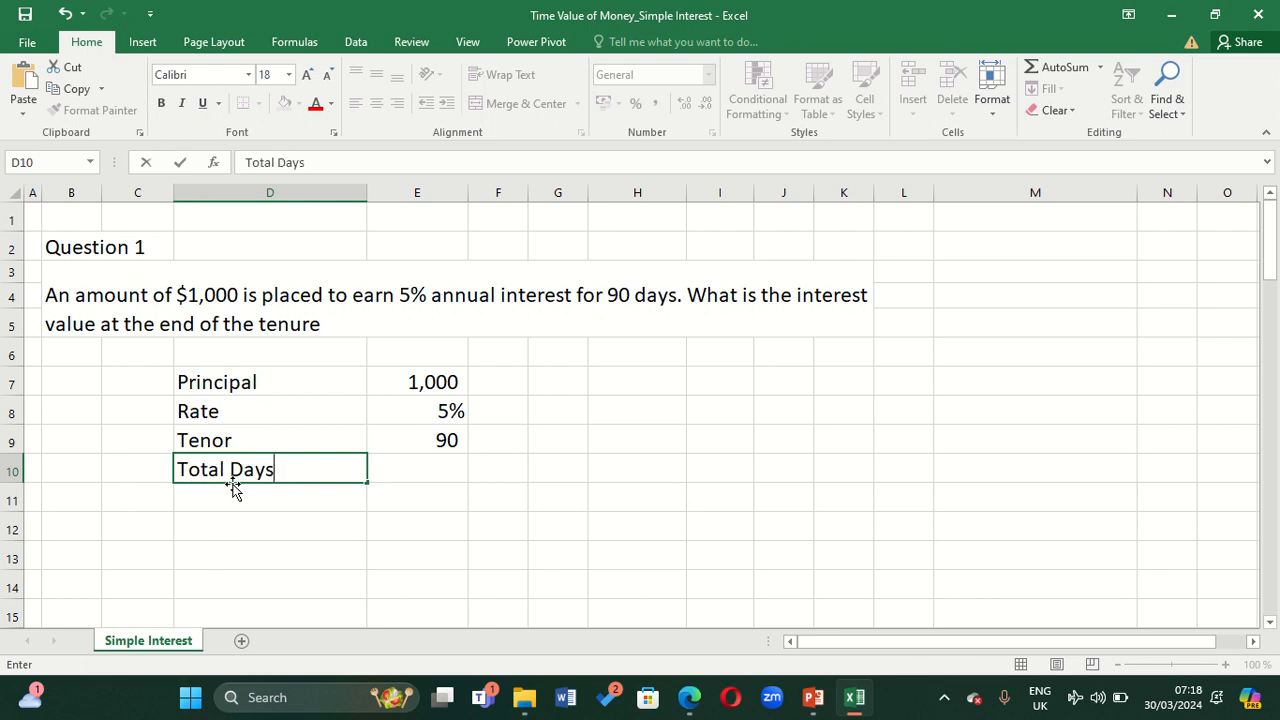
pyautogui.press('Tab')
pyautogui.write('360')
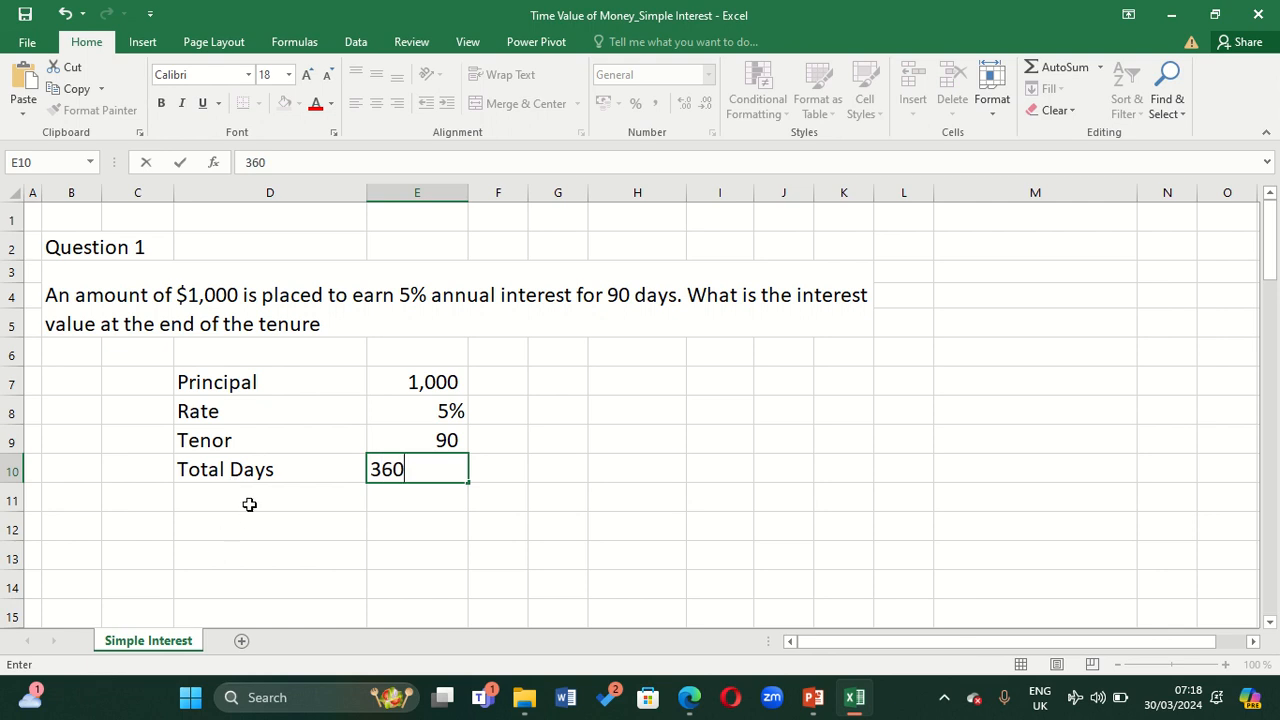
# Add the label Period in D11 and calculate it in E11 as tenor divided by total days, =E9/E10.
pyautogui.click(251, 500)
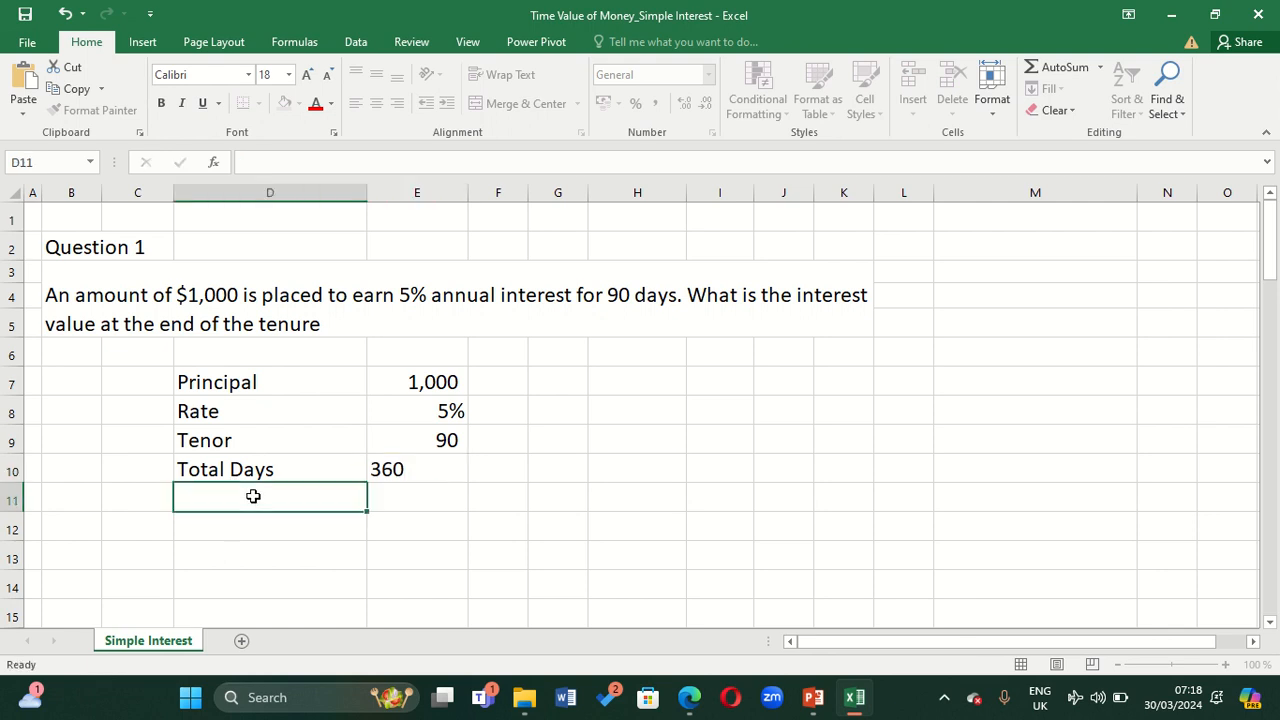
pyautogui.write('Period')
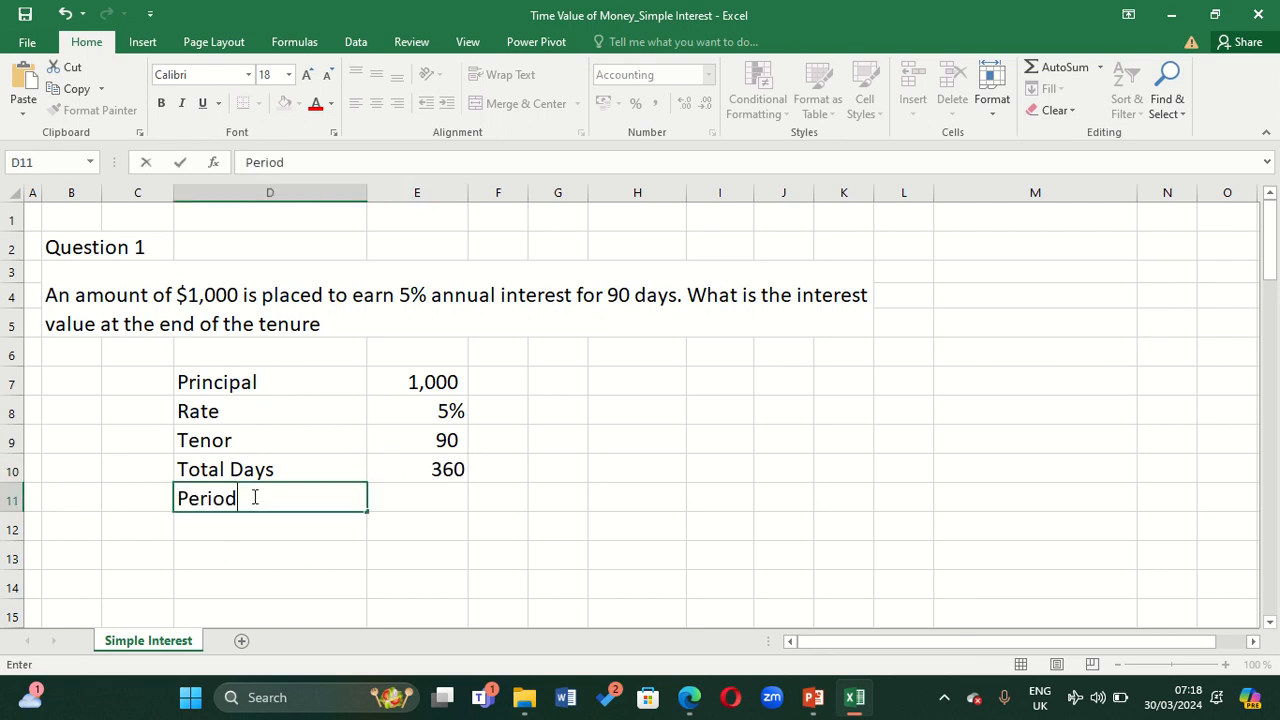
pyautogui.click(391, 497)
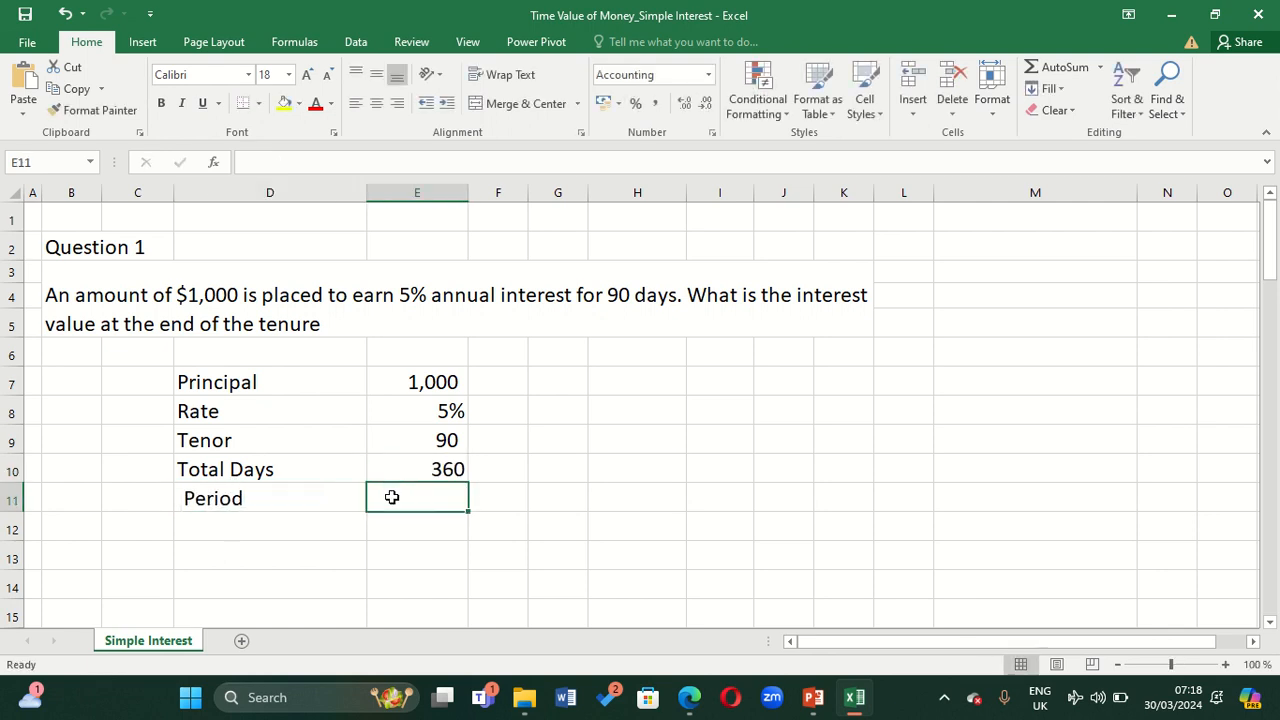
pyautogui.write('=')
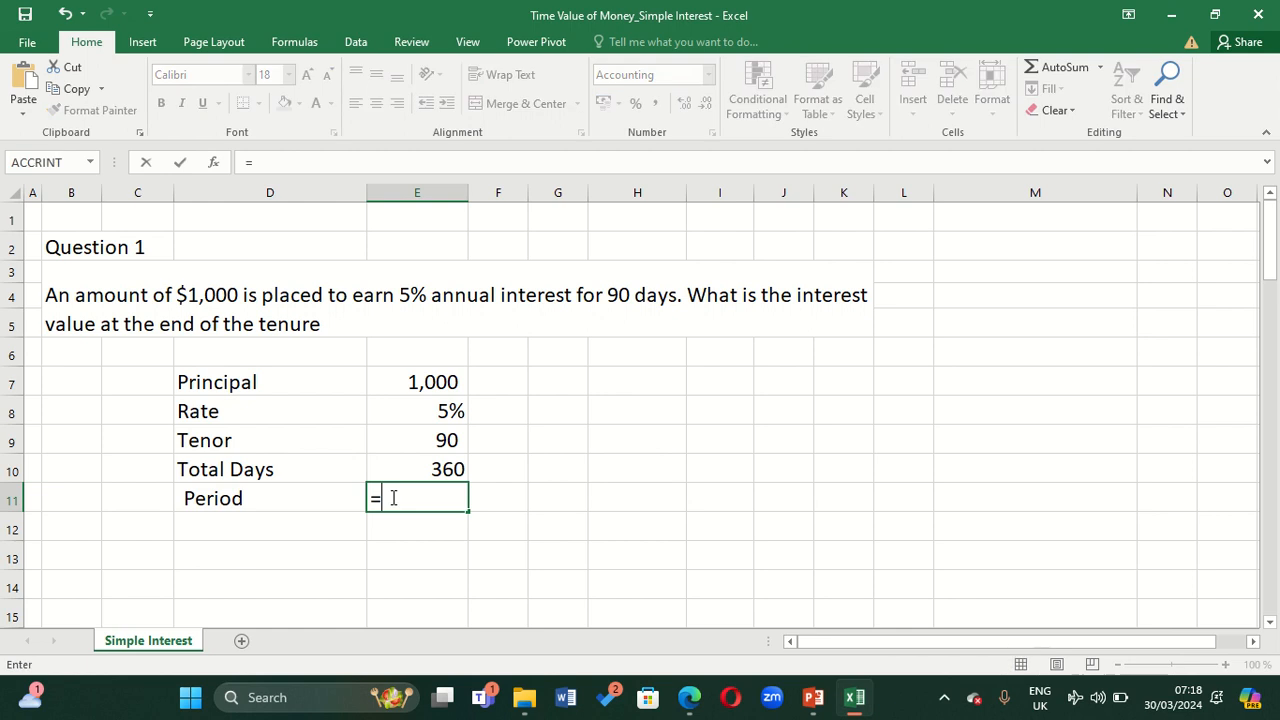
pyautogui.click(403, 431)
pyautogui.write('/')
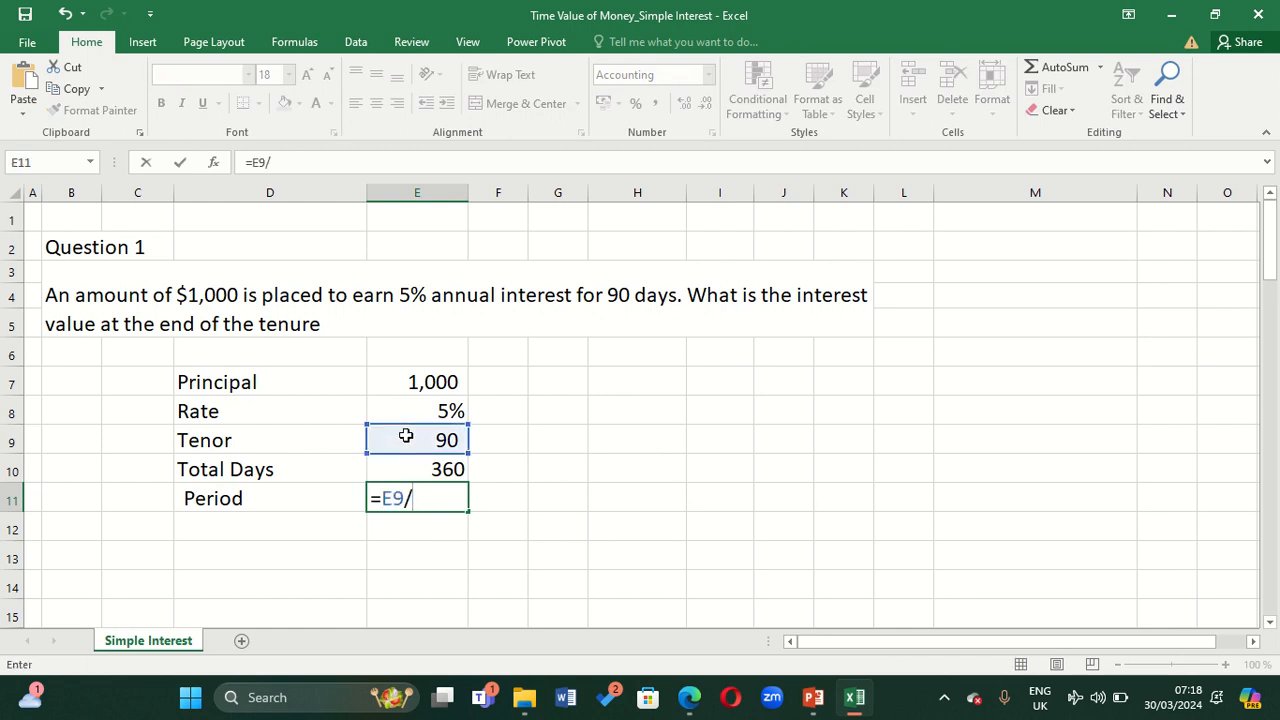
pyautogui.click(400, 467)
pyautogui.press('Return')
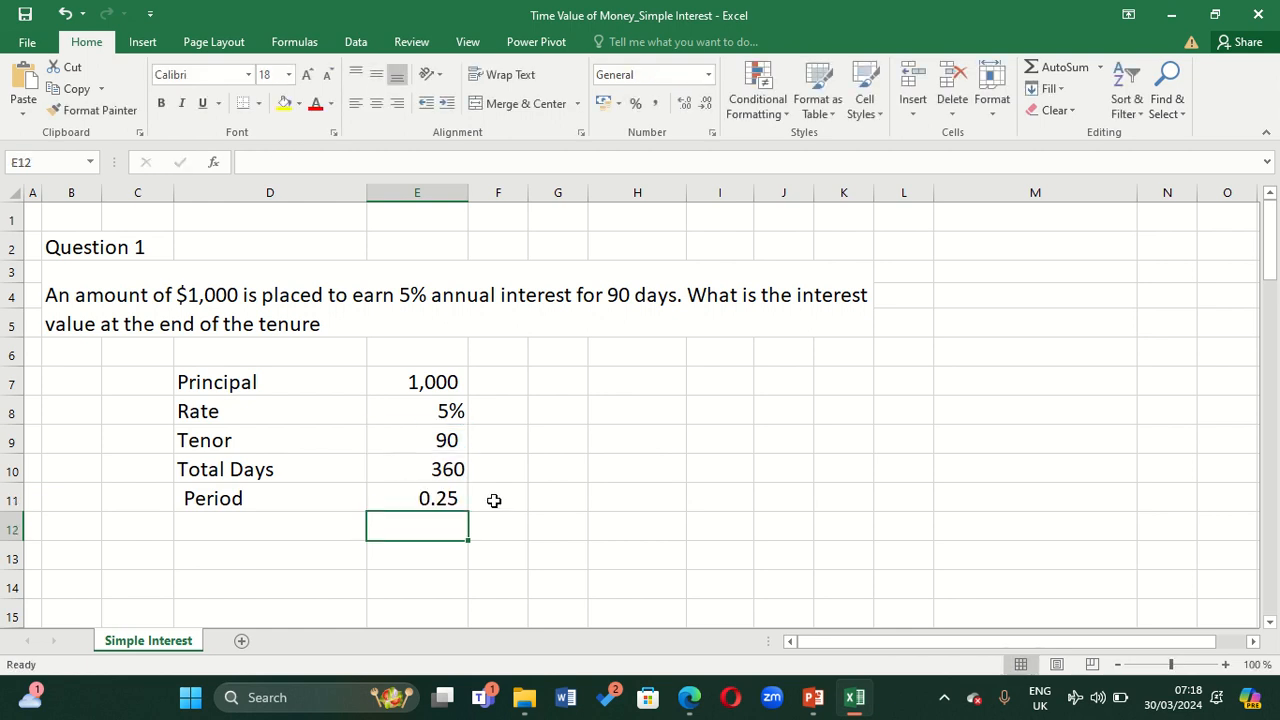
# Write the formula =FV(0,E11,E7*E8) in D13, using zero rate, the period, and principal times rate as payment.
pyautogui.click(315, 553)
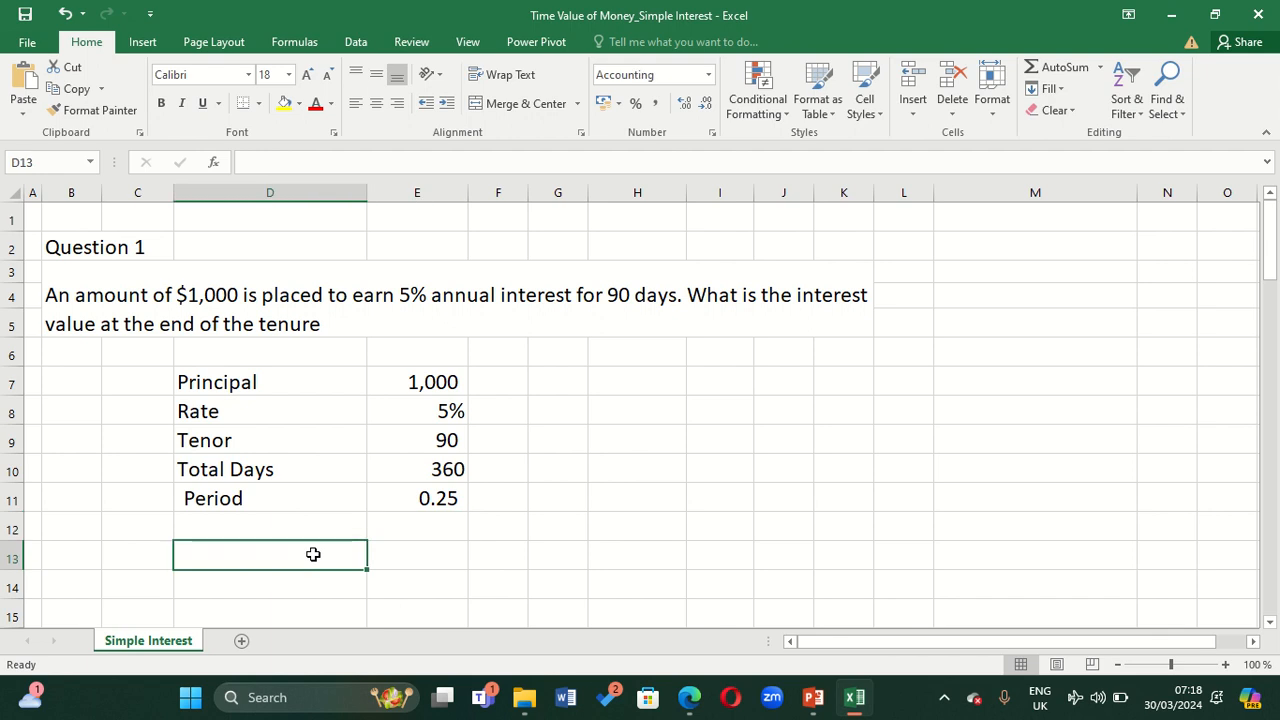
pyautogui.write('=')
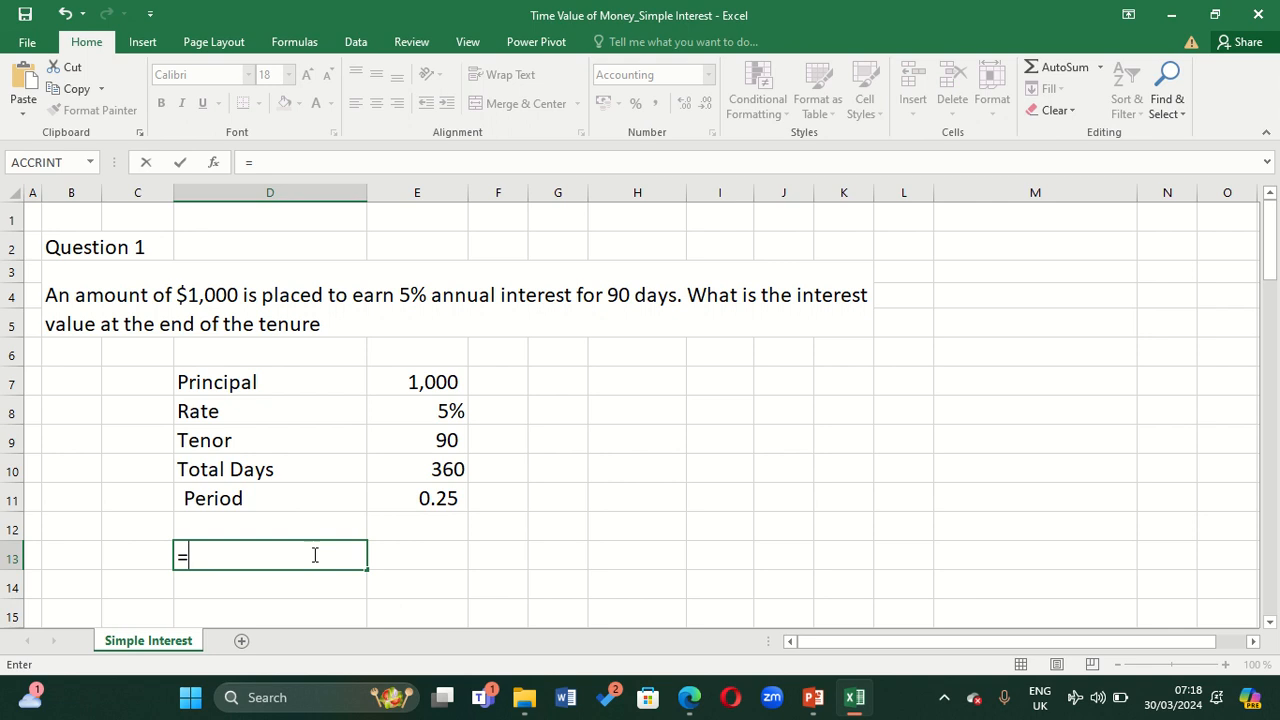
pyautogui.write('fv')
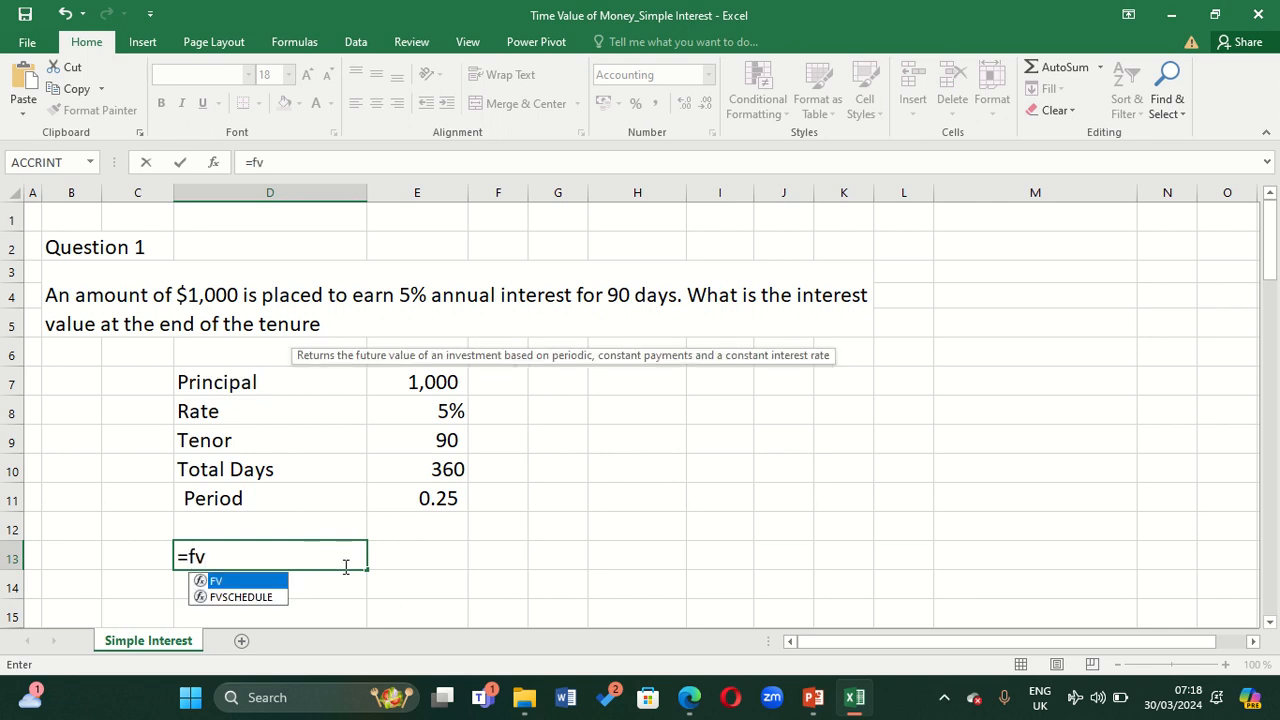
pyautogui.doubleClick(283, 581)
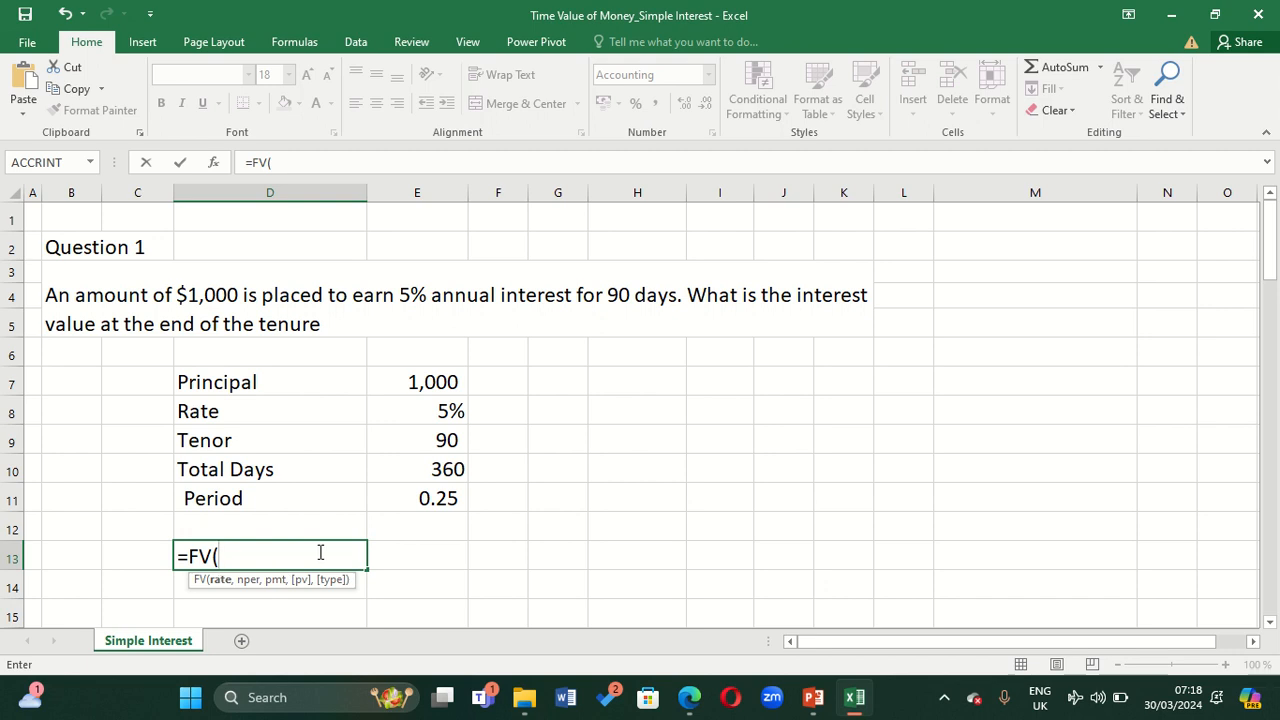
pyautogui.write('0,')
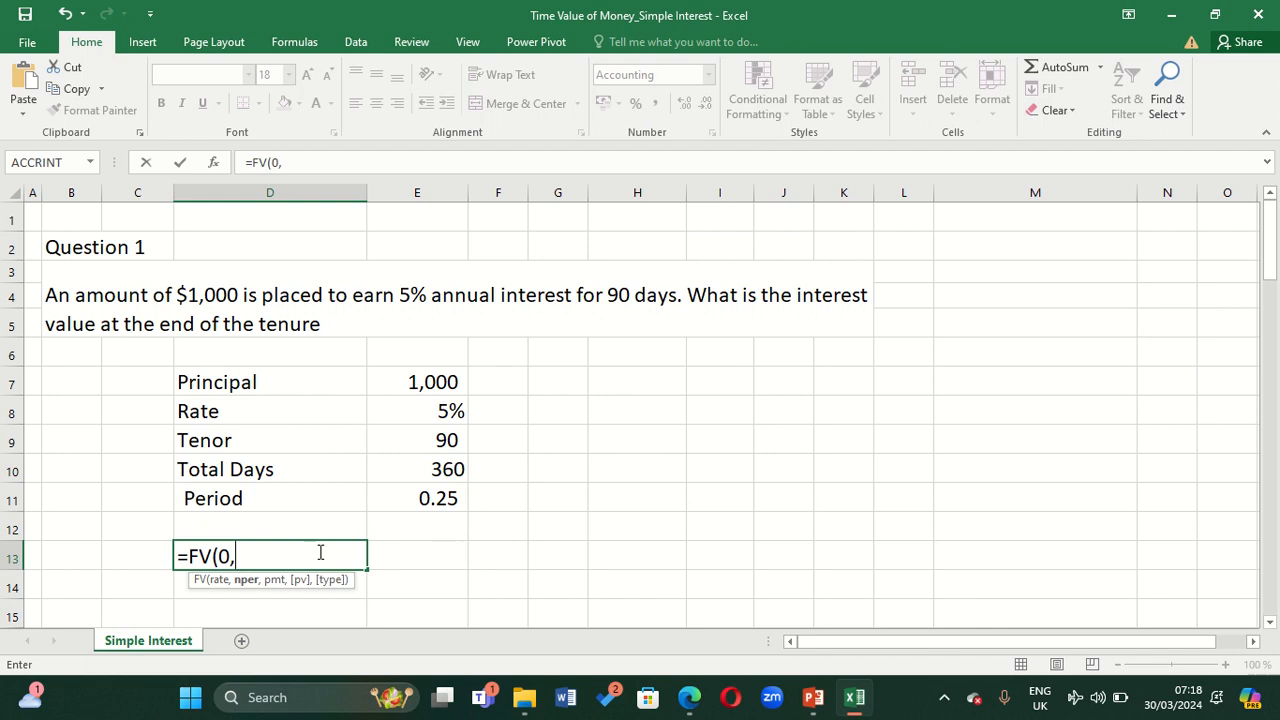
pyautogui.click(429, 492)
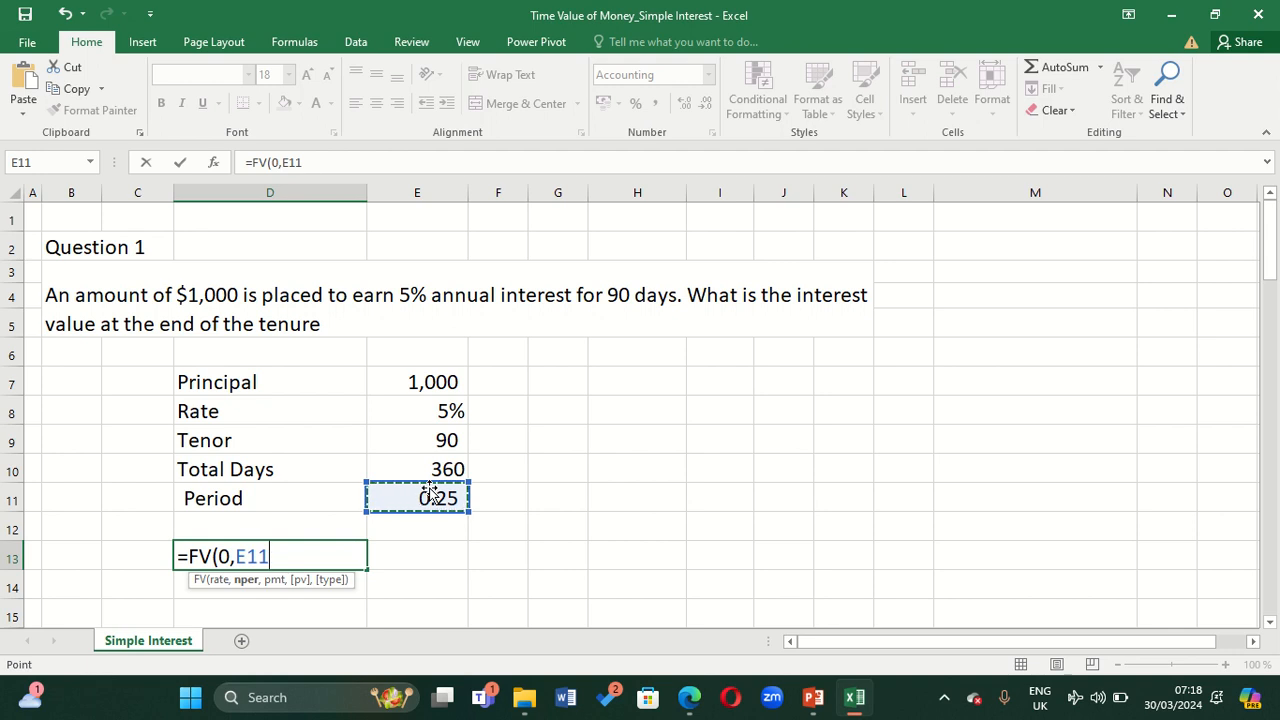
pyautogui.write(',')
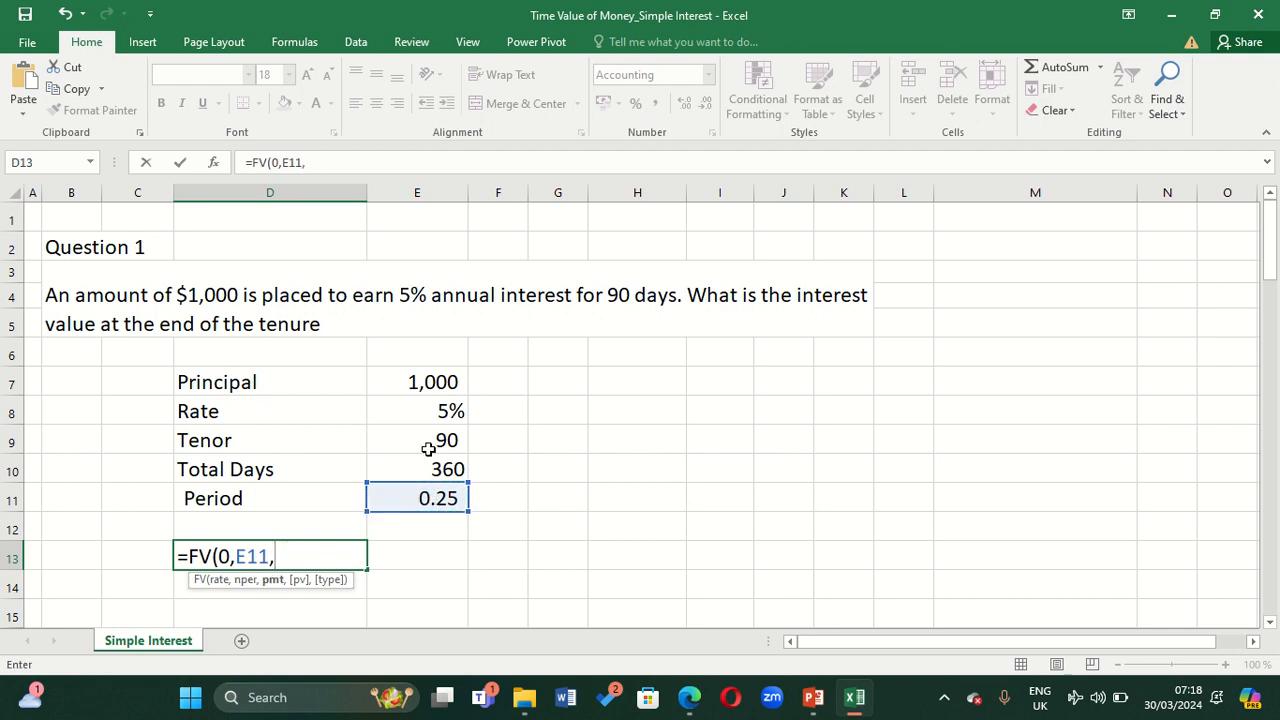
pyautogui.click(431, 380)
pyautogui.write('*')
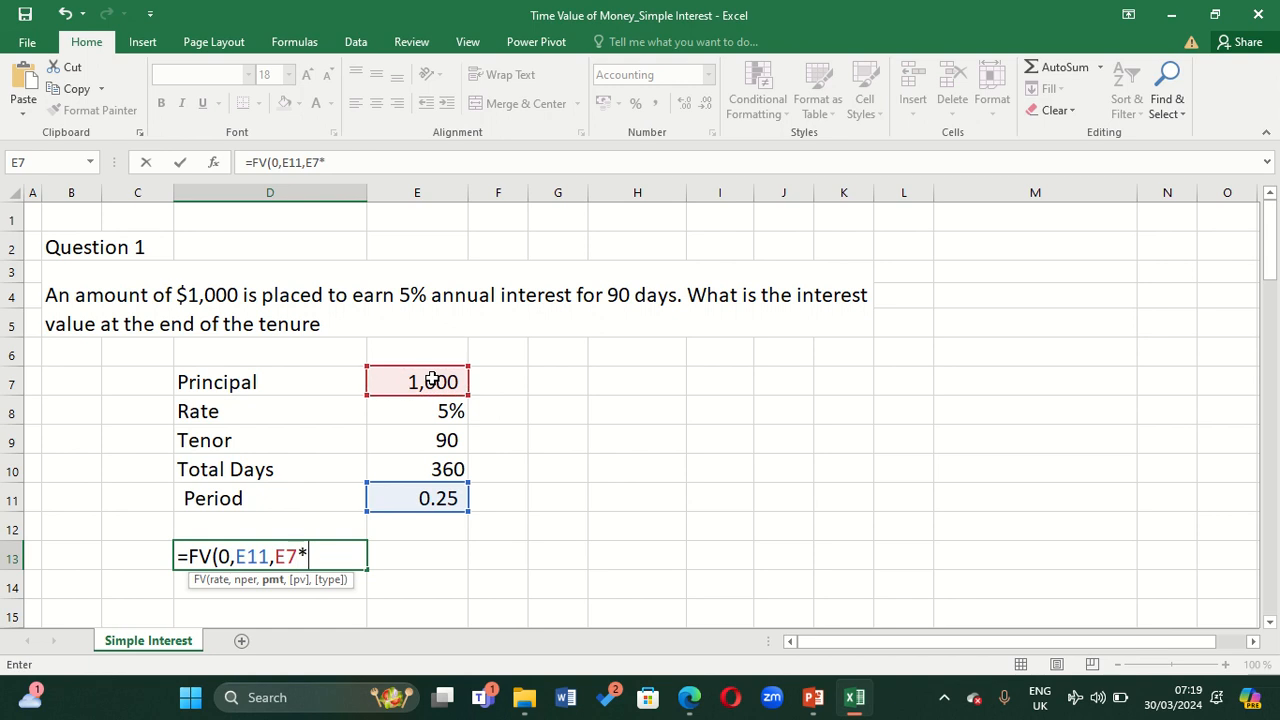
pyautogui.click(437, 410)
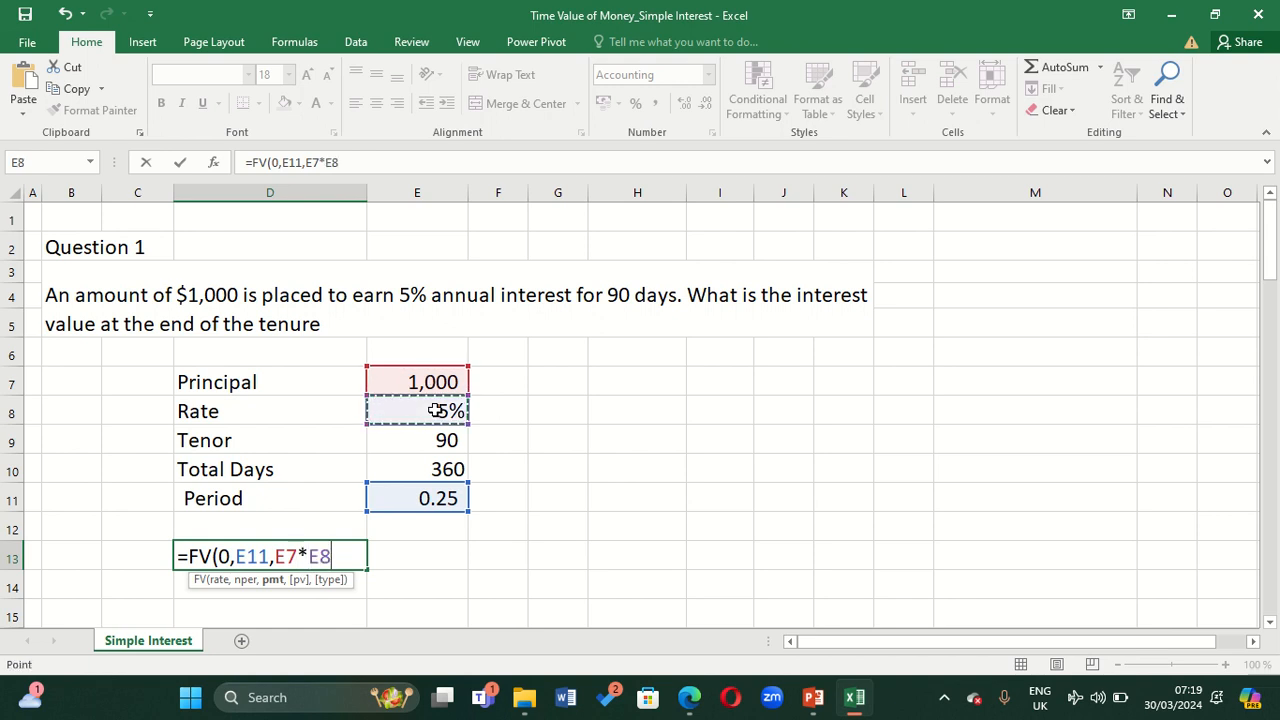
pyautogui.write(')')
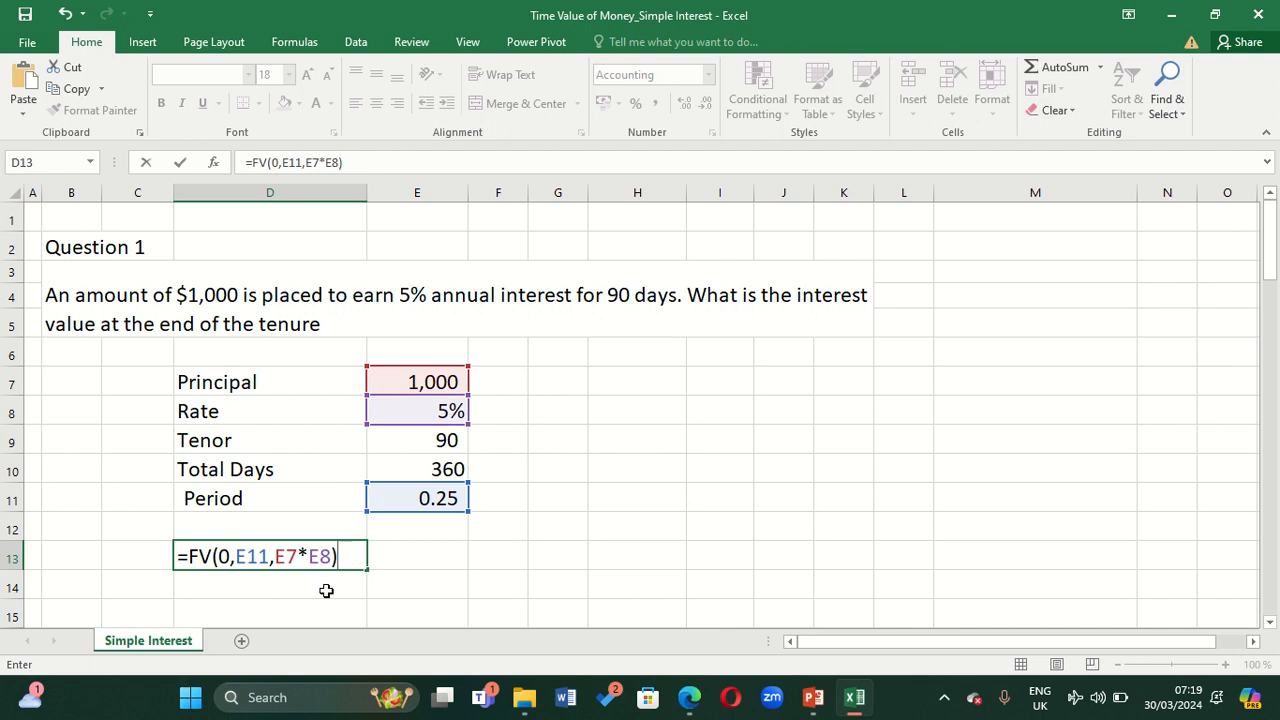
# Make the payment argument of the D13 formula negative, giving =FV(0,E11,-E7*E8).
pyautogui.click(276, 556)
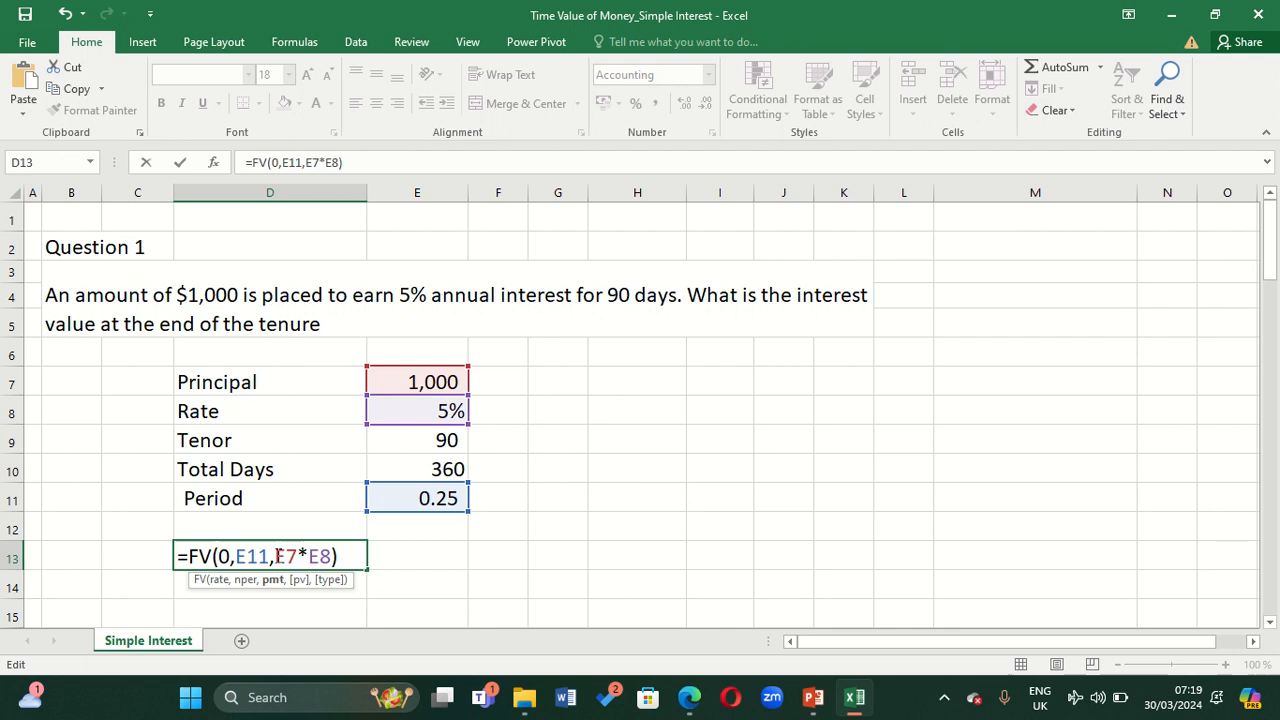
pyautogui.write('-')
pyautogui.press('Return')
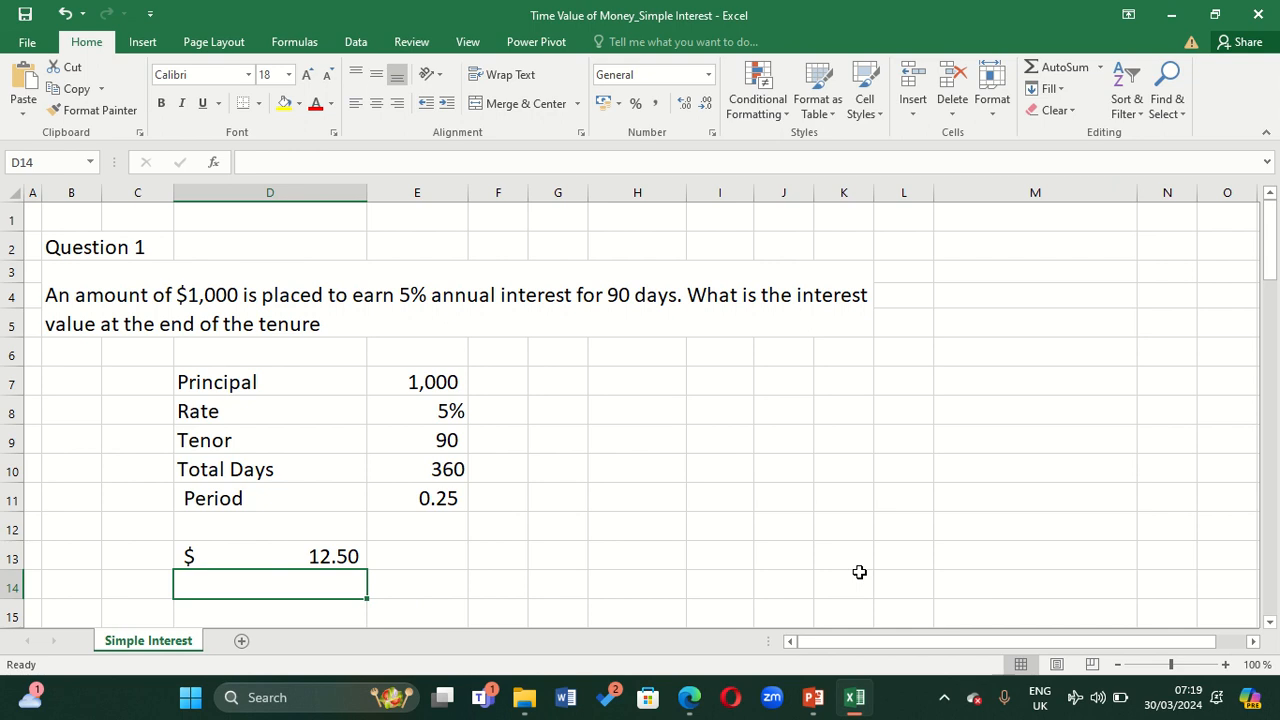
# Copy the Question 1 input block D7:E11, from Principal to Period, to D21 below Question 2.
pyautogui.moveTo(1268, 252); pyautogui.dragTo(1275, 337)
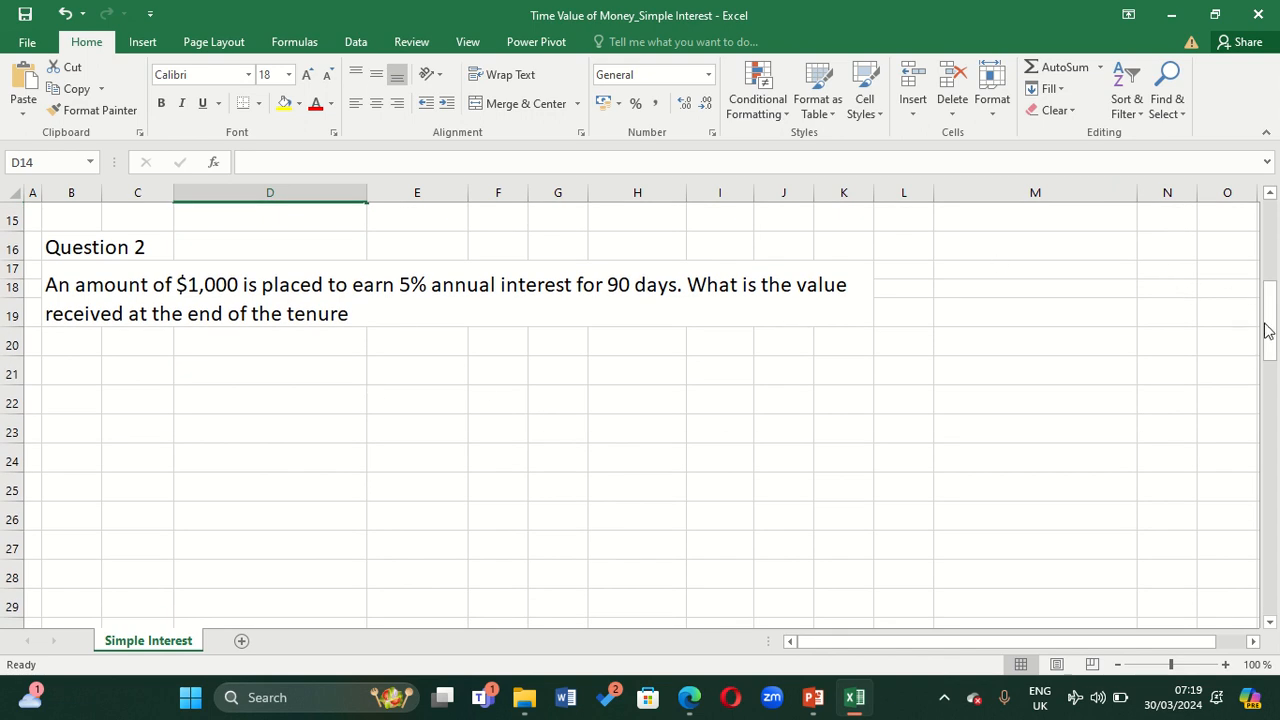
pyautogui.moveTo(1268, 329); pyautogui.dragTo(1262, 270)
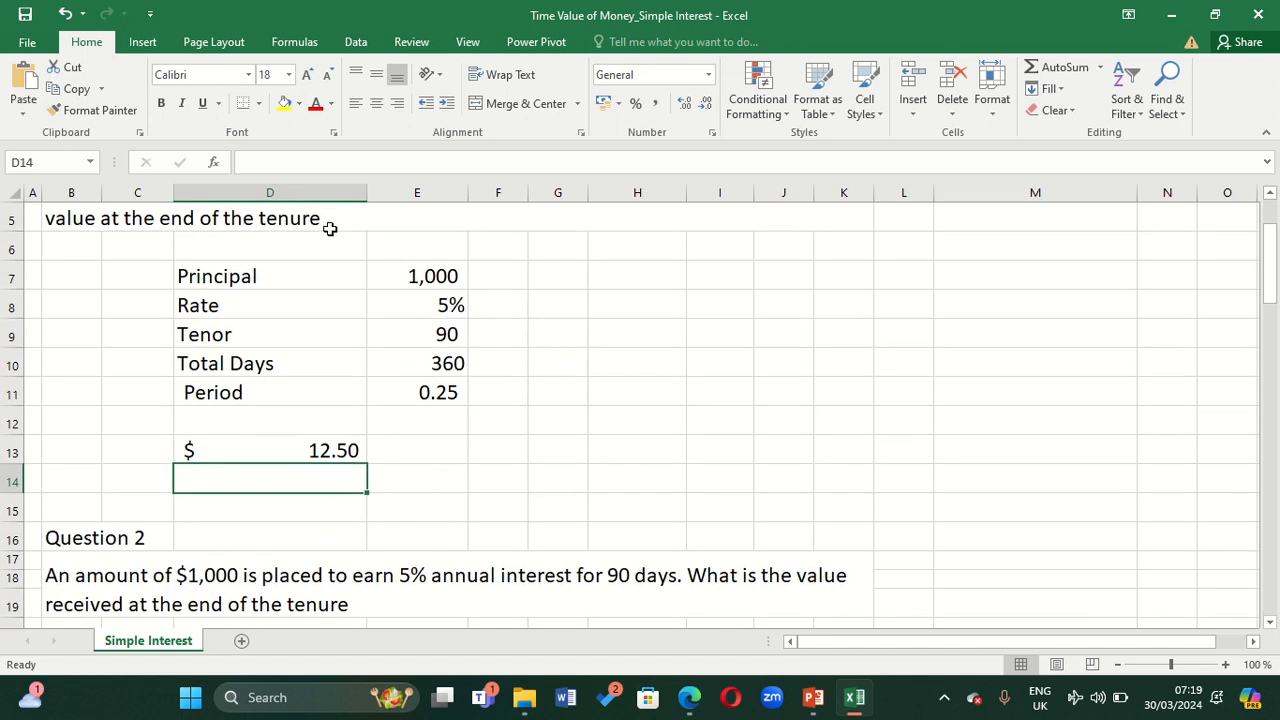
pyautogui.moveTo(259, 270); pyautogui.dragTo(443, 391)
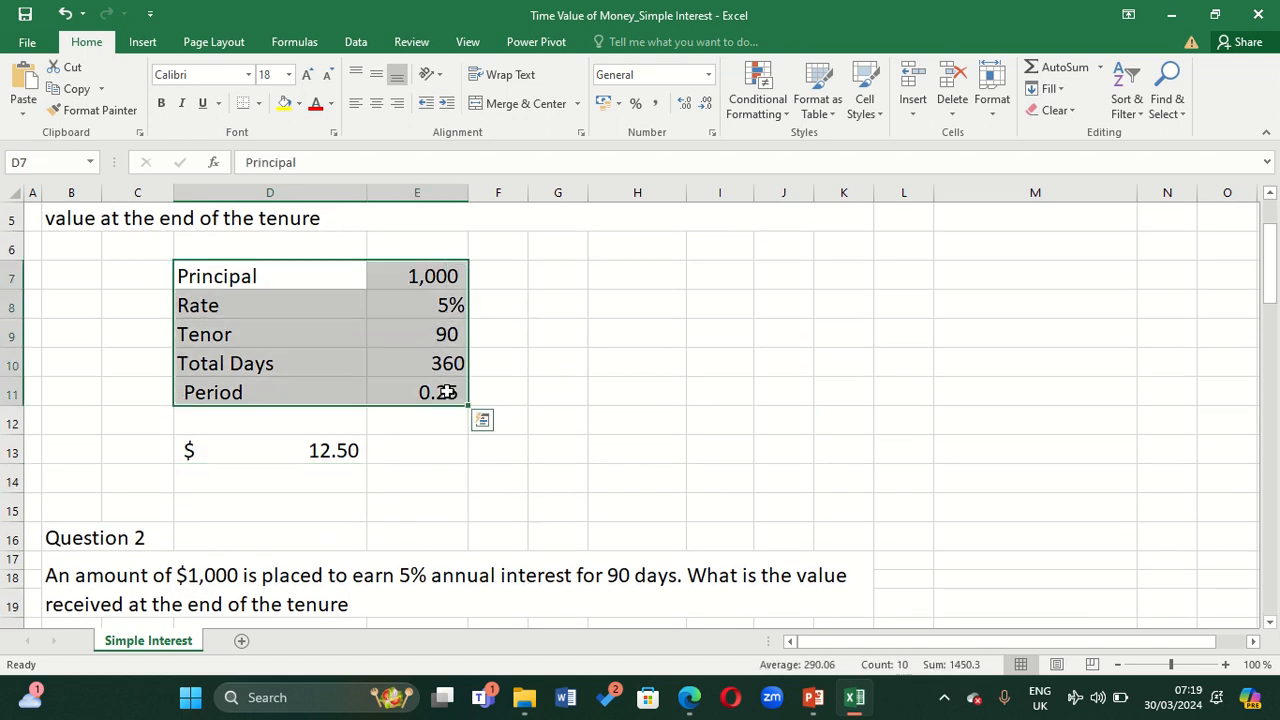
pyautogui.hotkey('ctrl', 'c')
pyautogui.moveTo(1266, 283); pyautogui.dragTo(1268, 340)
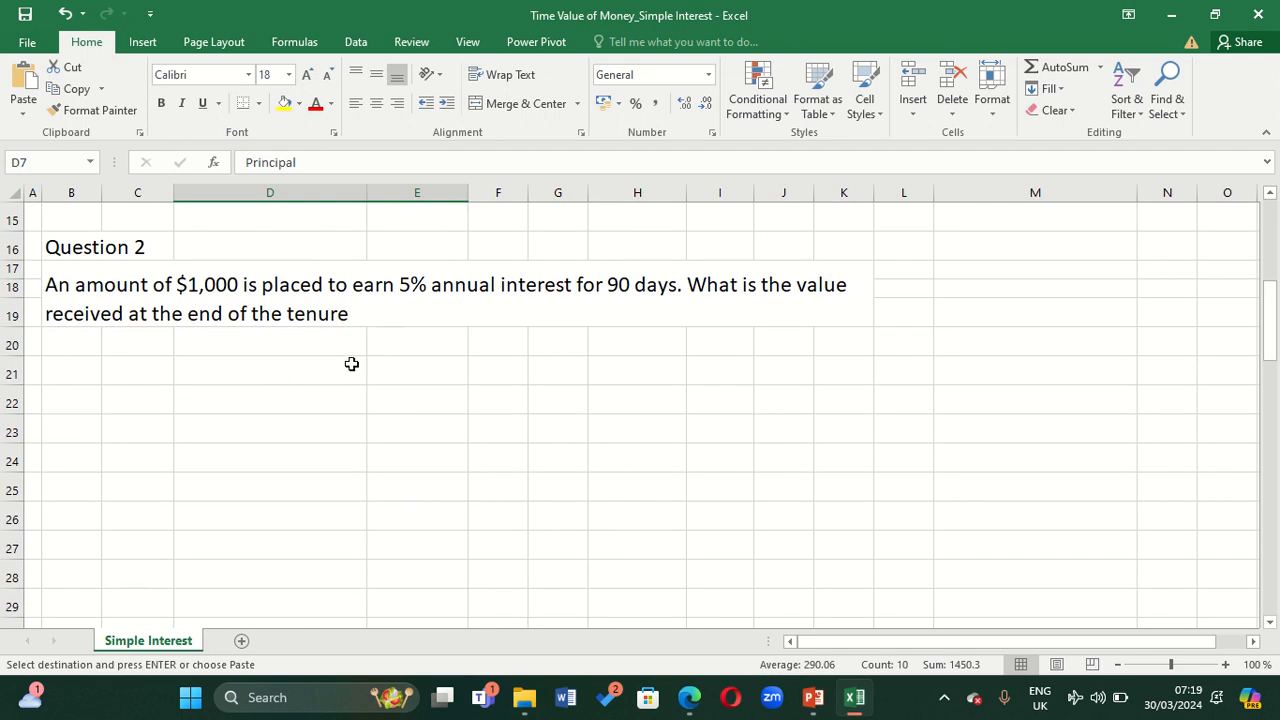
pyautogui.click(338, 368)
pyautogui.hotkey('ctrl', 'v')
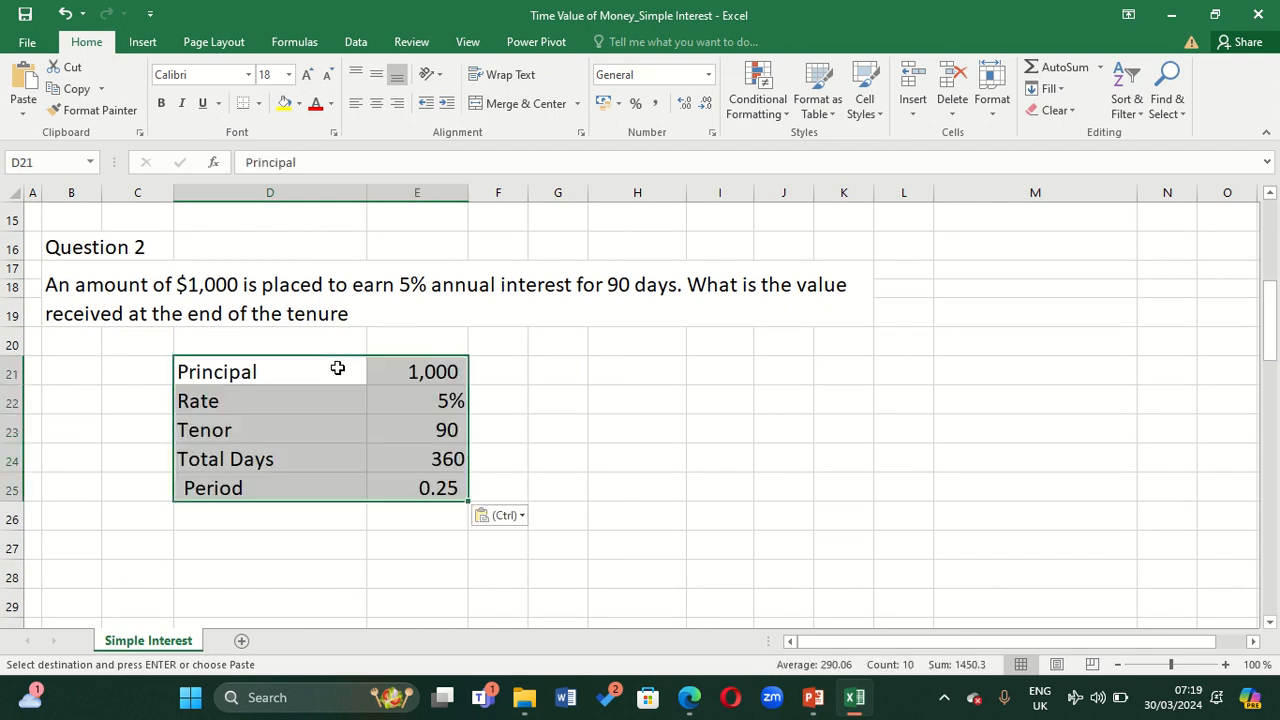
# Write the formula =FV(0,E25,(E21*E22)) in D27, using zero rate, the period, and principal times rate as payment.
pyautogui.click(187, 543)
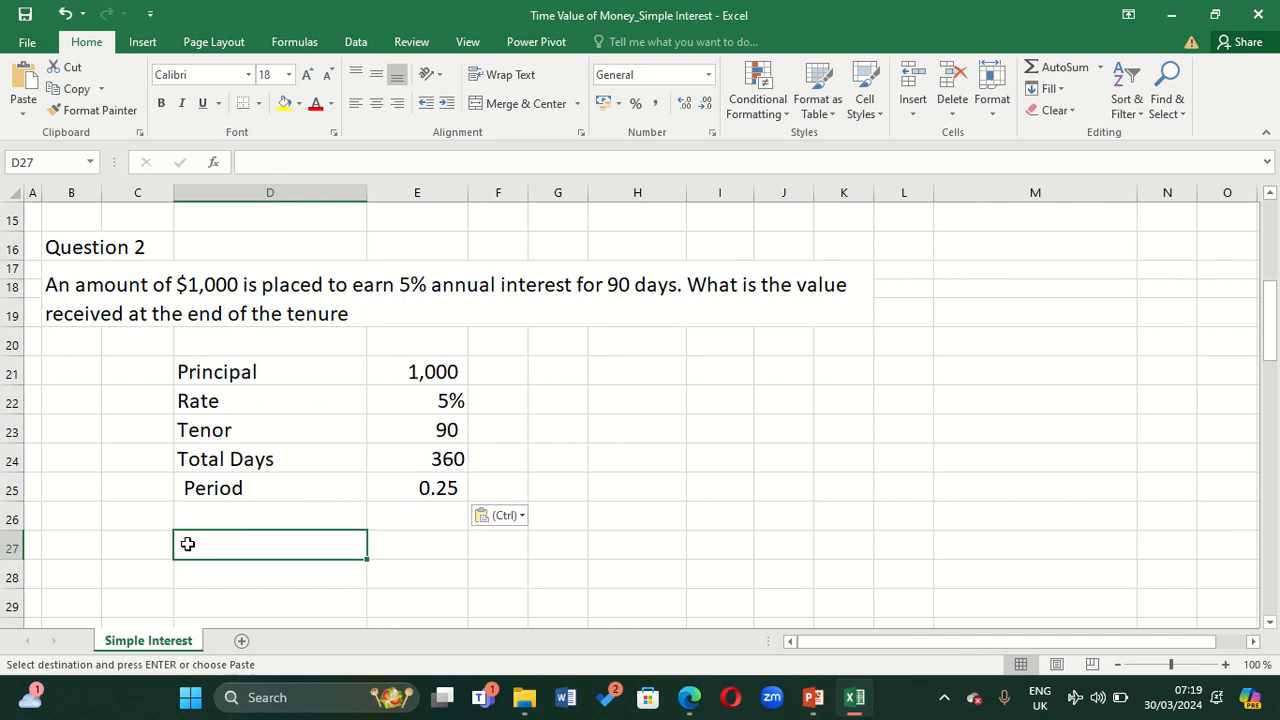
pyautogui.write('=')
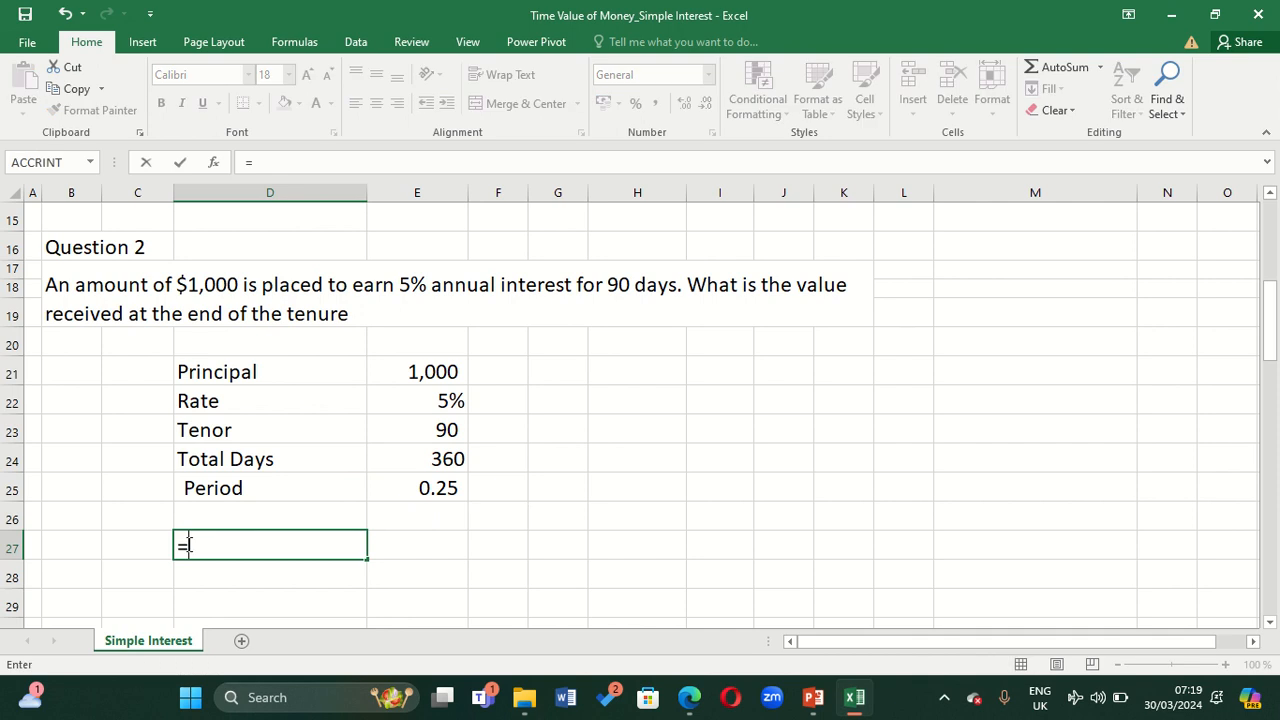
pyautogui.write('fv')
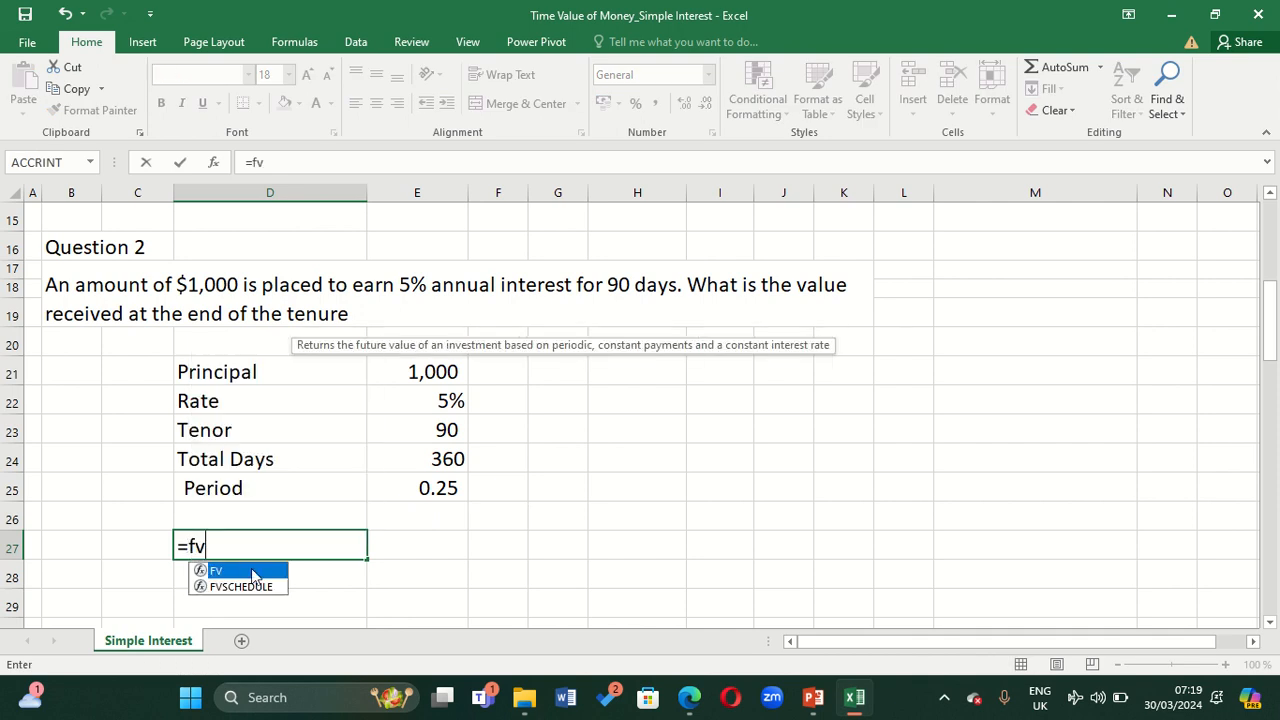
pyautogui.doubleClick(252, 572)
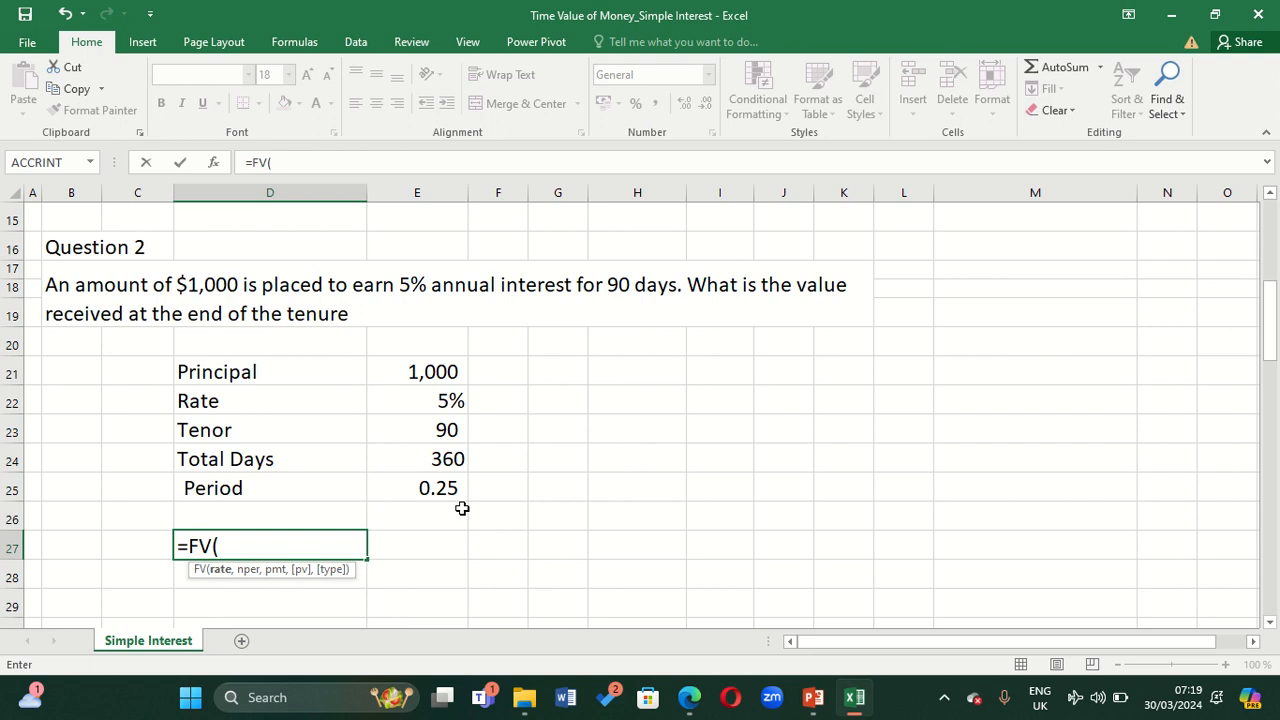
pyautogui.write('0,')
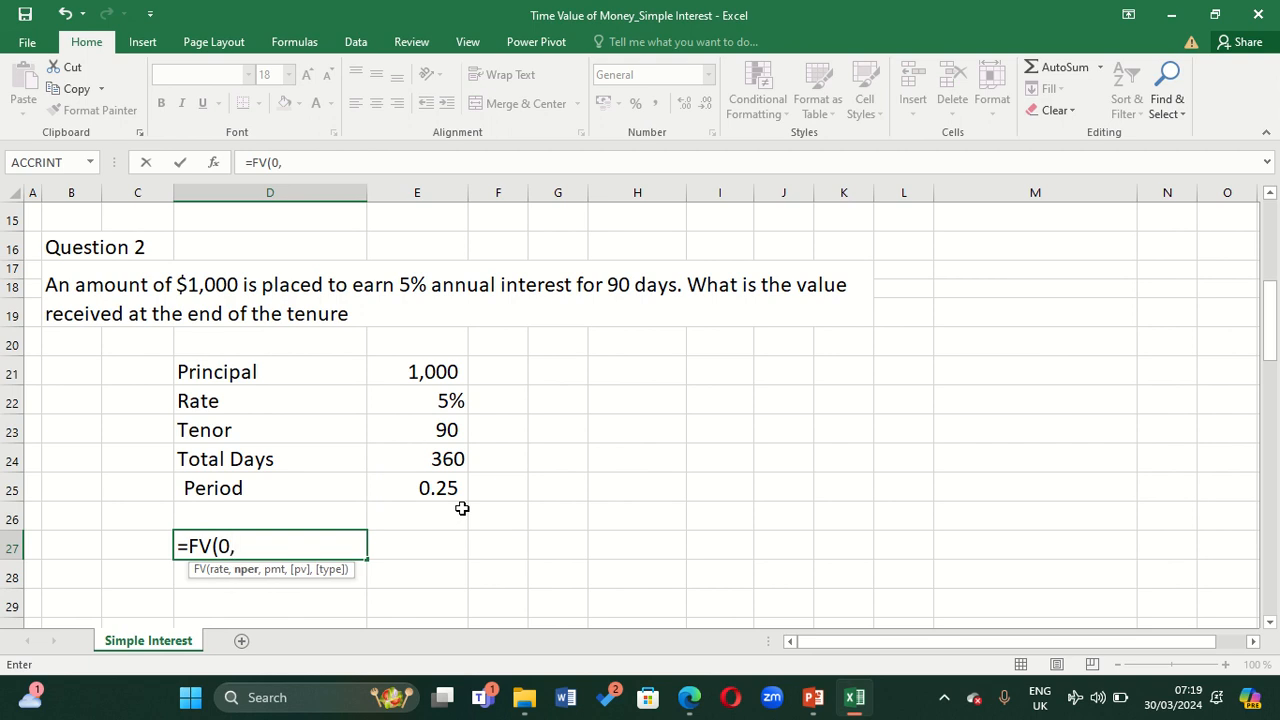
pyautogui.click(446, 489)
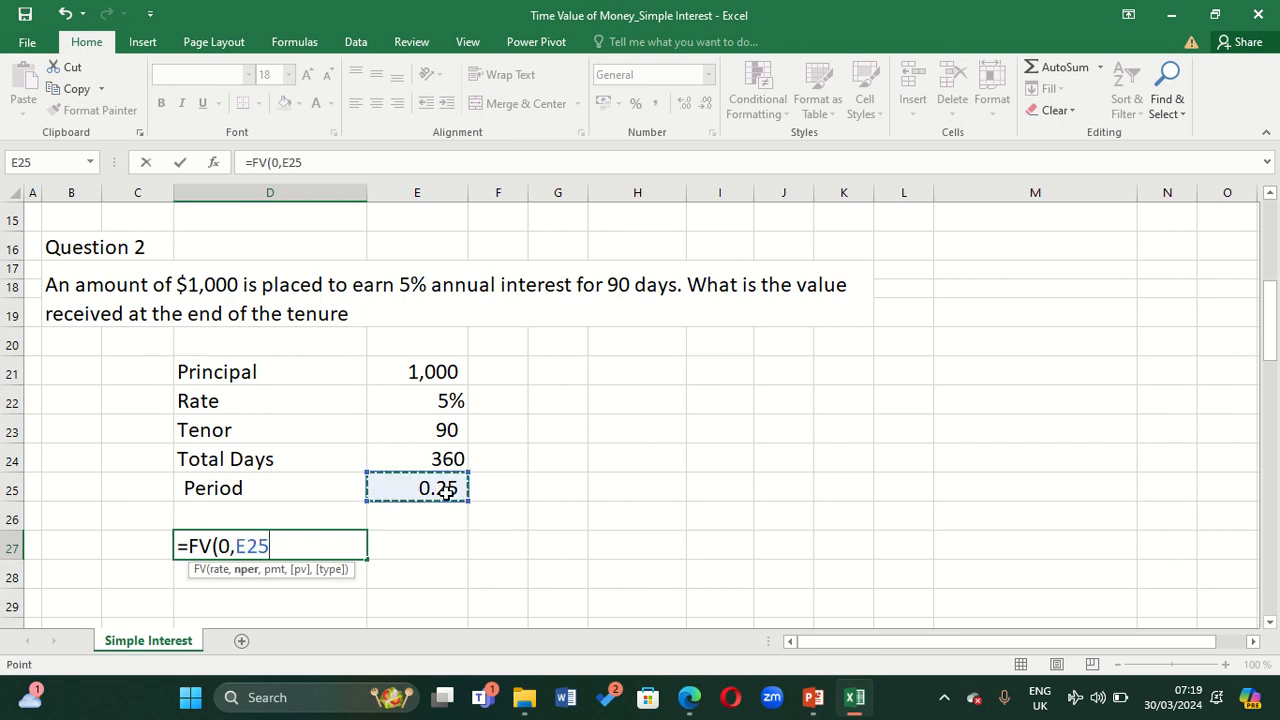
pyautogui.write(',')
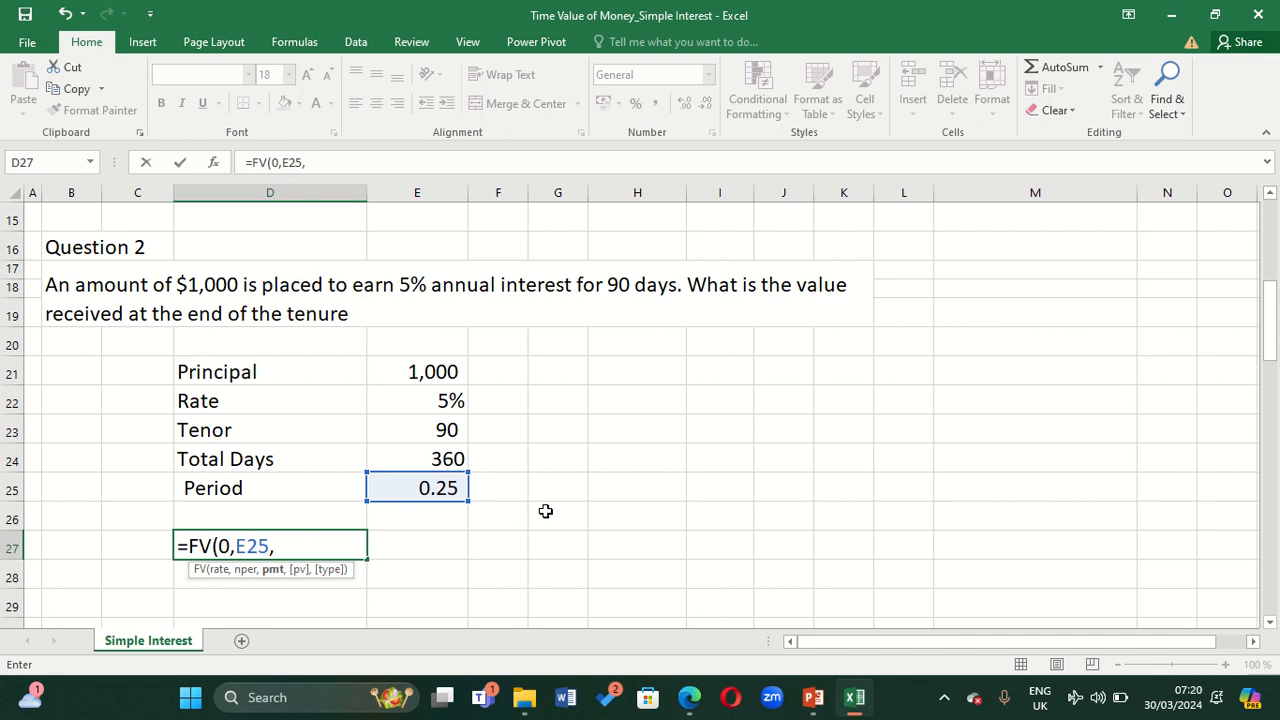
pyautogui.write('(')
pyautogui.click(414, 372)
pyautogui.write('*')
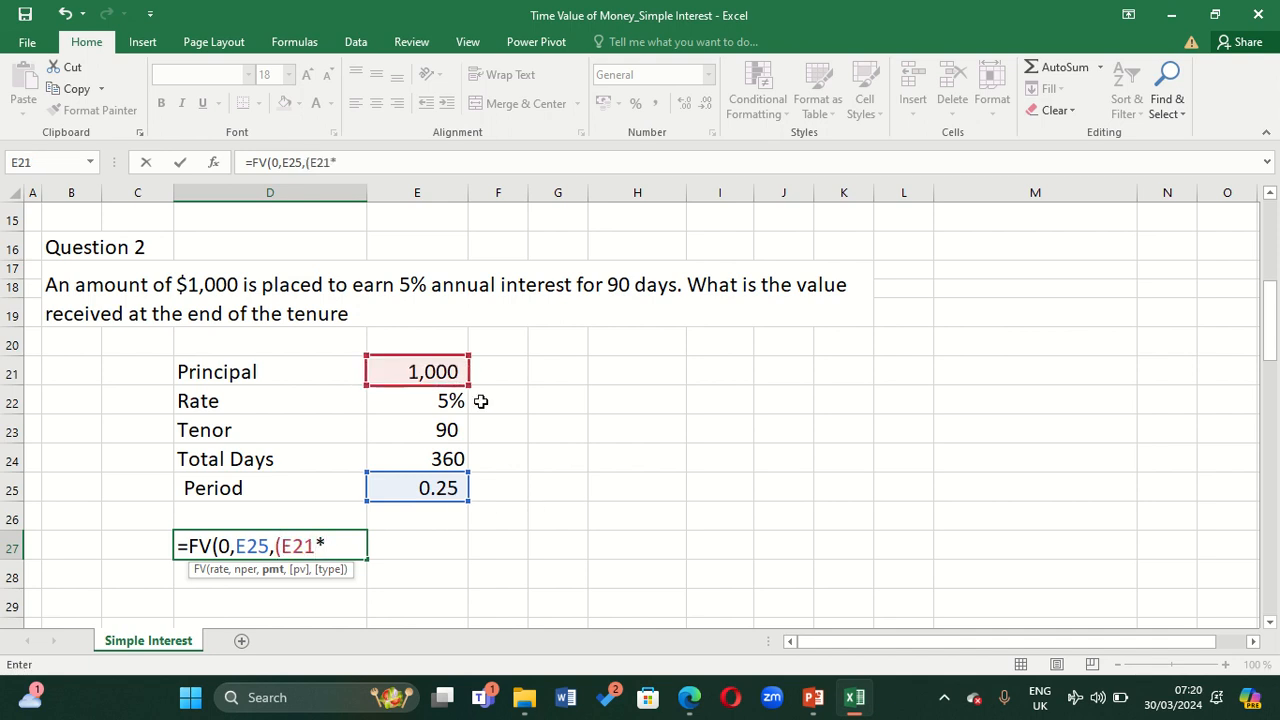
pyautogui.click(440, 402)
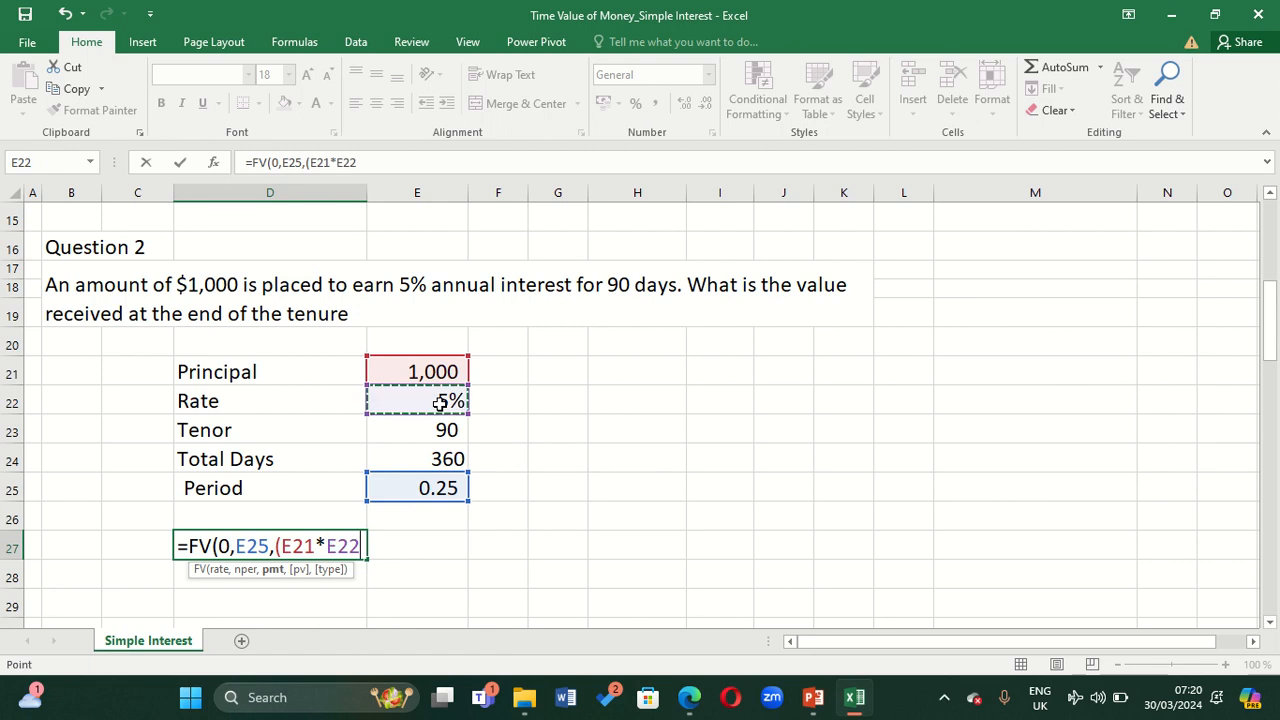
pyautogui.write(')')
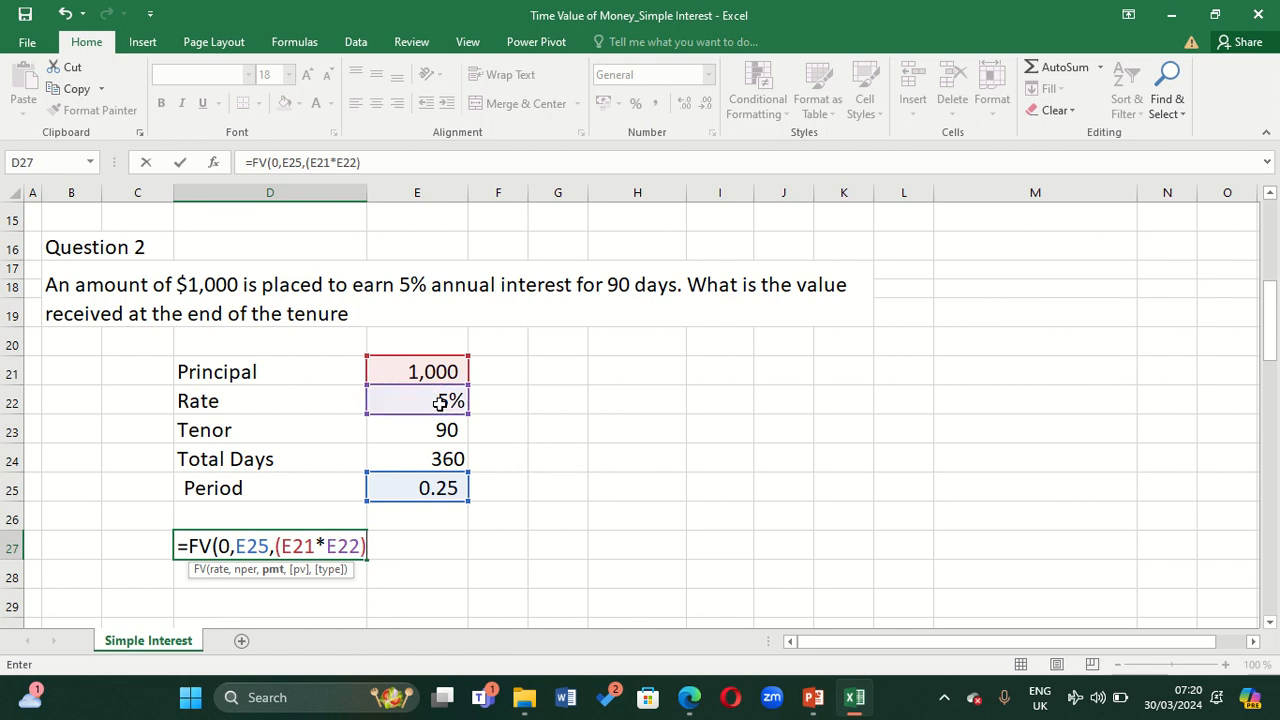
pyautogui.write(')')
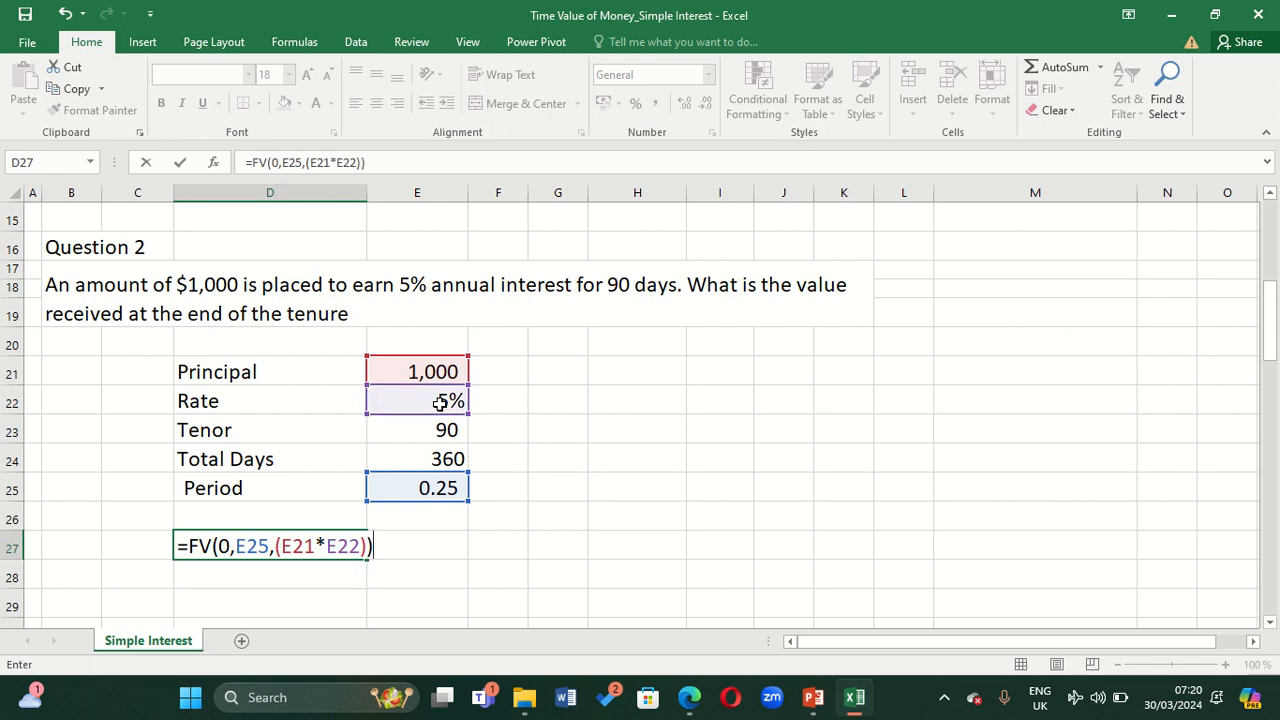
pyautogui.press('Return')
# Format D27 with the $ English (United States) accounting format.
pyautogui.click(315, 542)
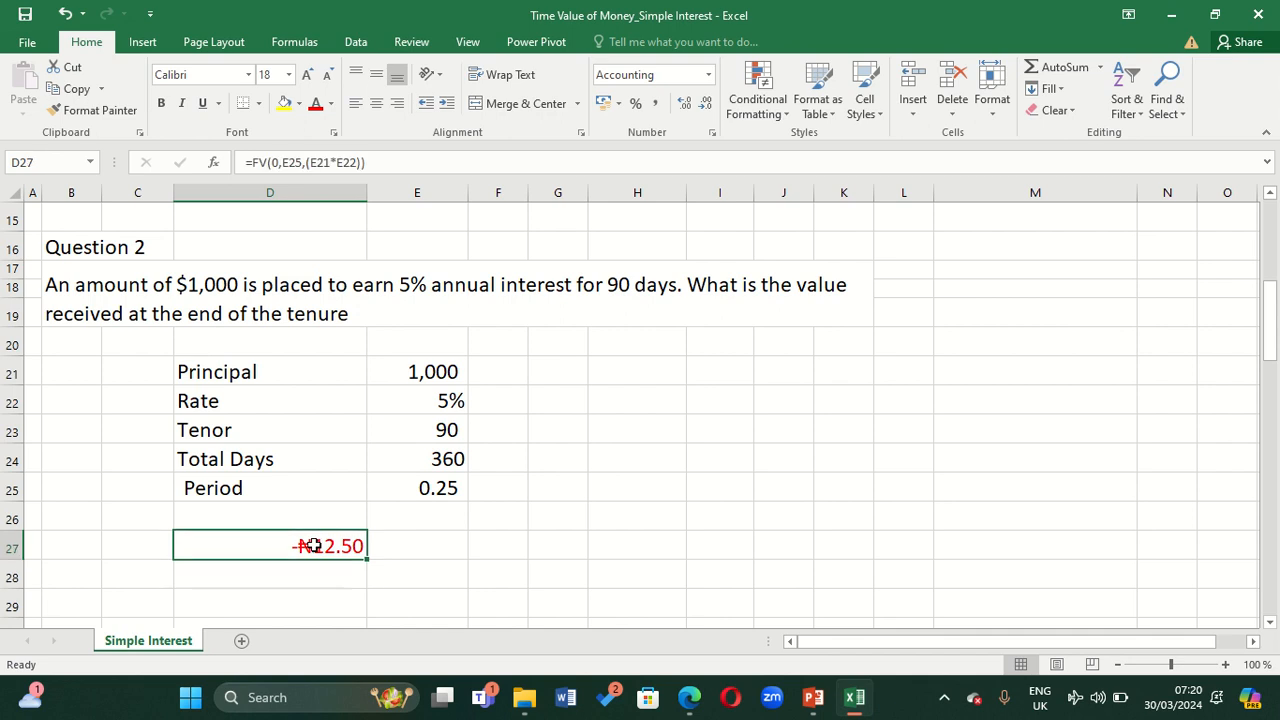
pyautogui.click(621, 104)
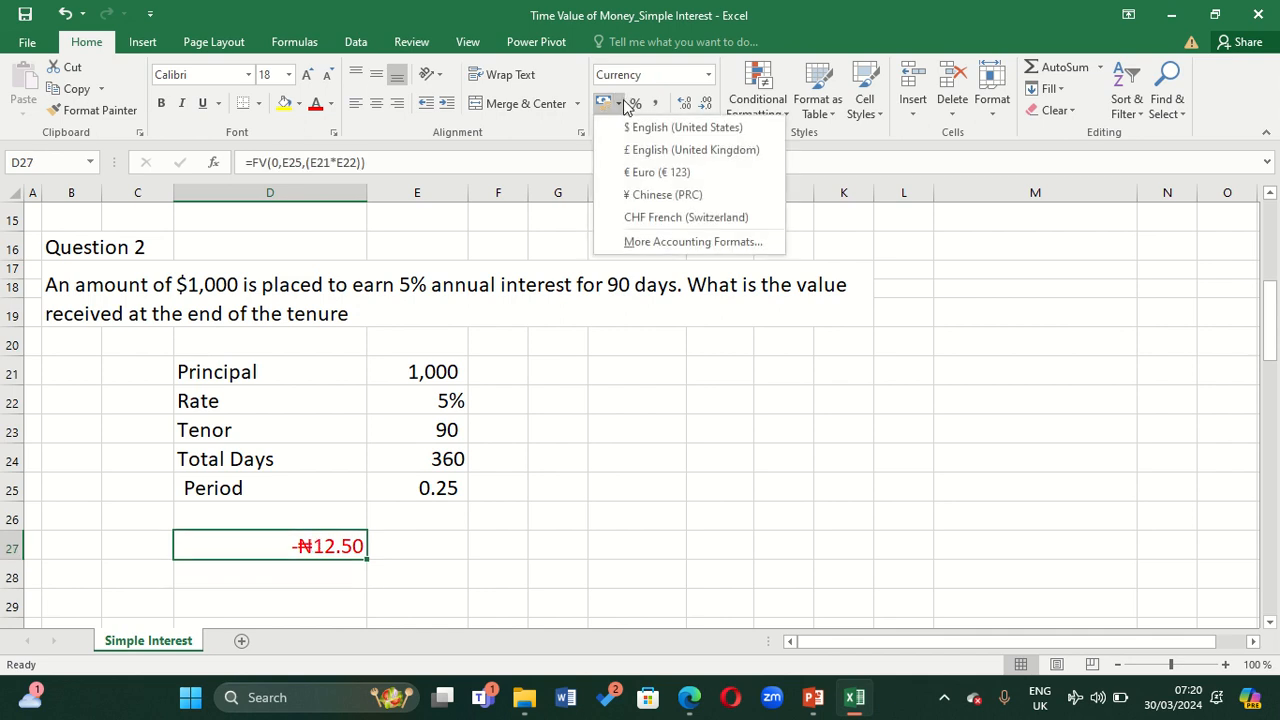
pyautogui.click(646, 126)
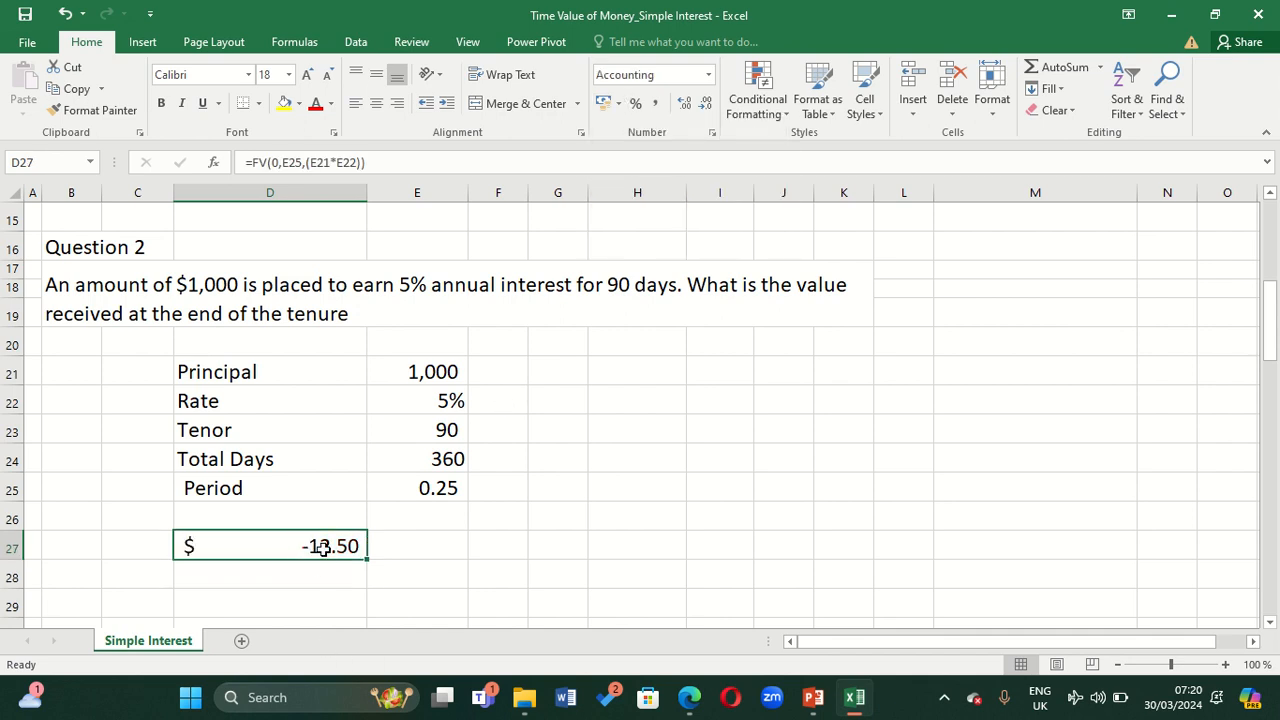
# Make the payment argument of the D27 formula negative, giving =FV(0,E25,(-E21*E22)).
pyautogui.doubleClick(320, 546)
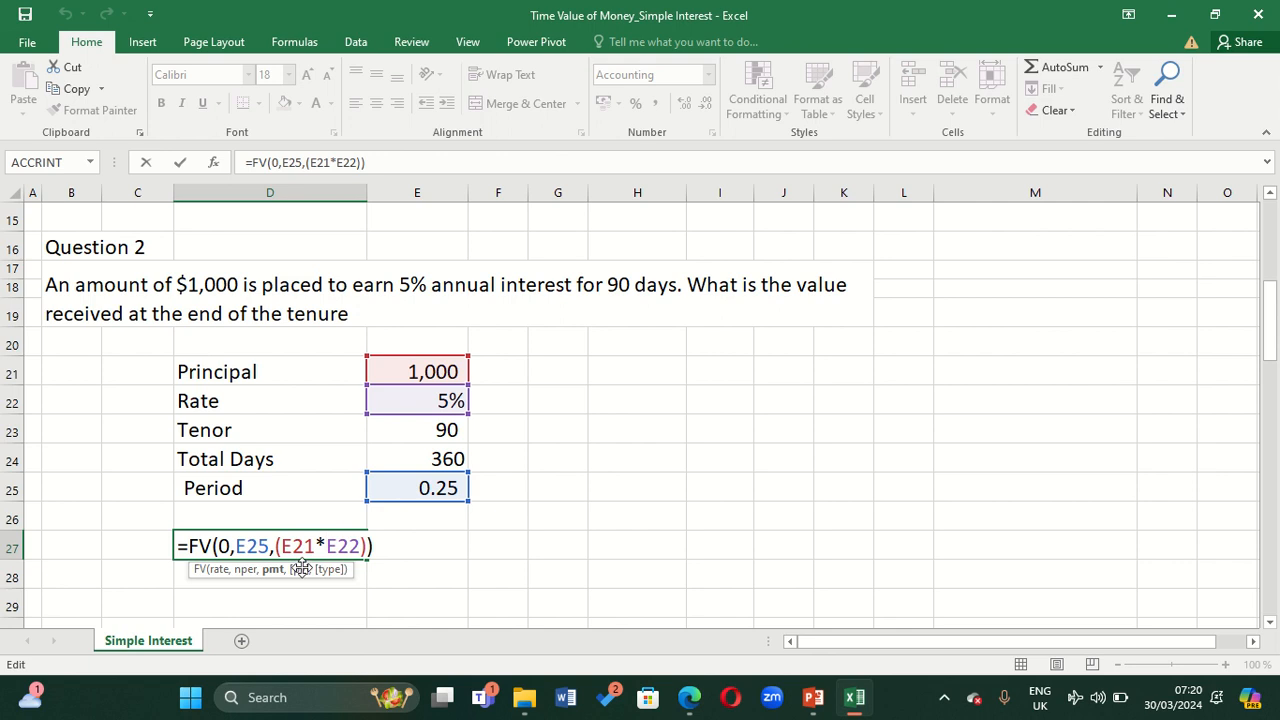
pyautogui.click(281, 546)
pyautogui.write('-')
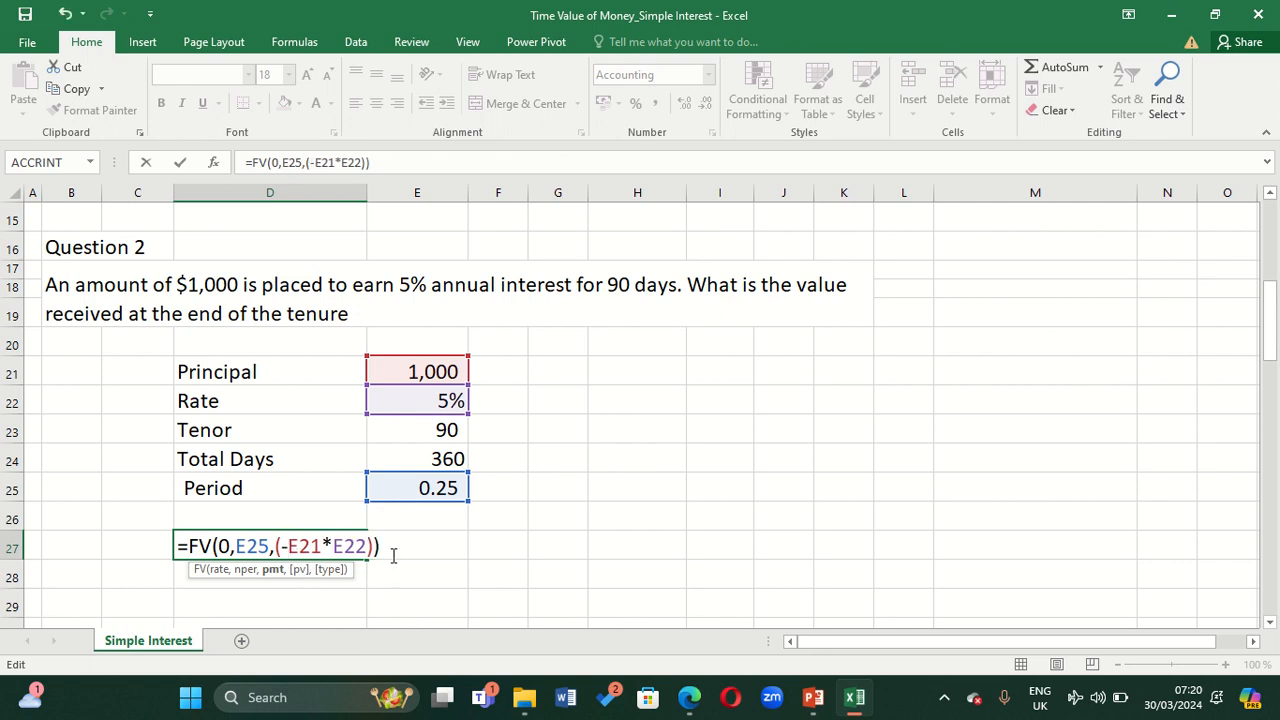
pyautogui.press('Return')
# Add the principal in E21 to the D27 formula, giving =FV(0,E25,(-E21*E22))+E21.
pyautogui.click(336, 543)
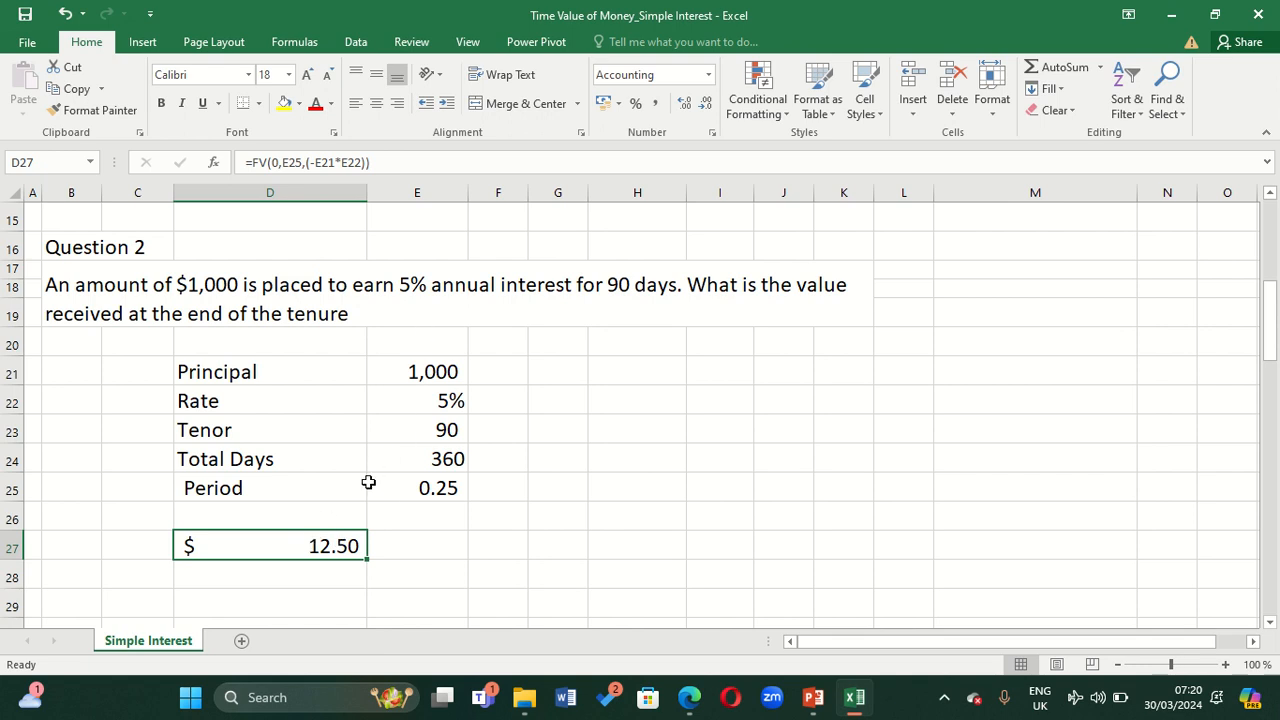
pyautogui.click(421, 162)
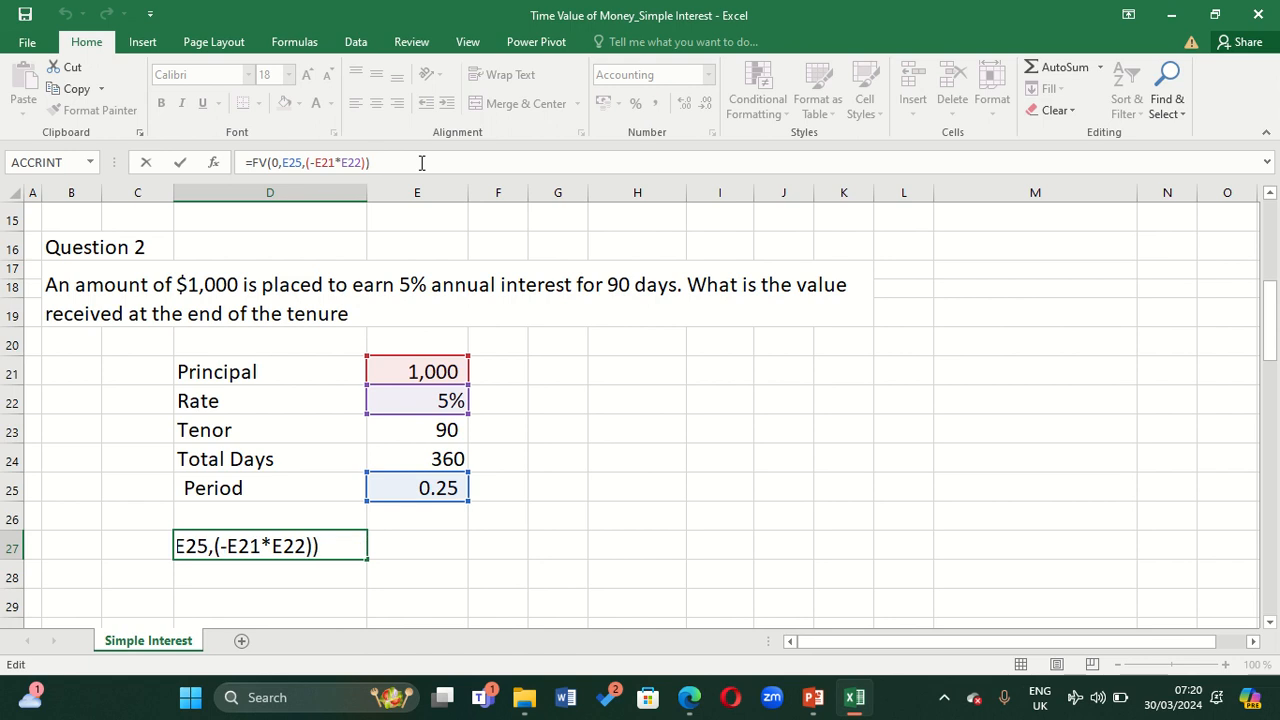
pyautogui.write('+')
pyautogui.click(395, 365)
pyautogui.press('Return')
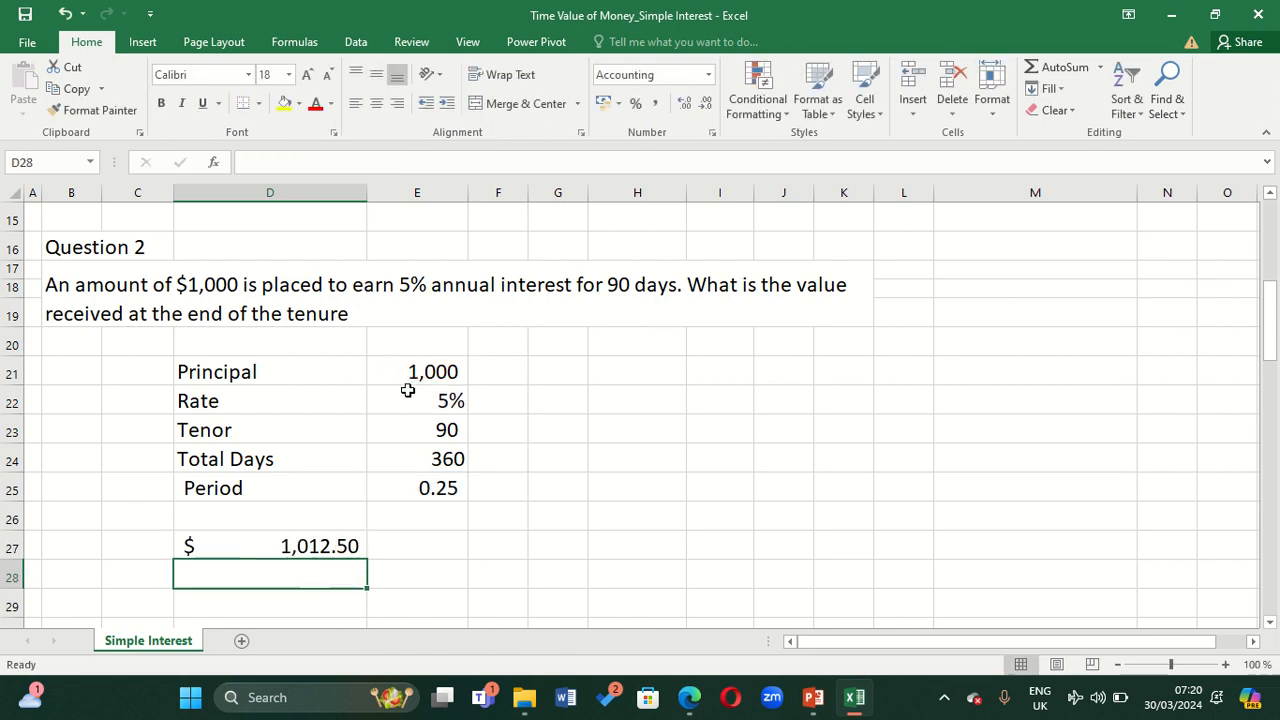
pyautogui.click(313, 545)
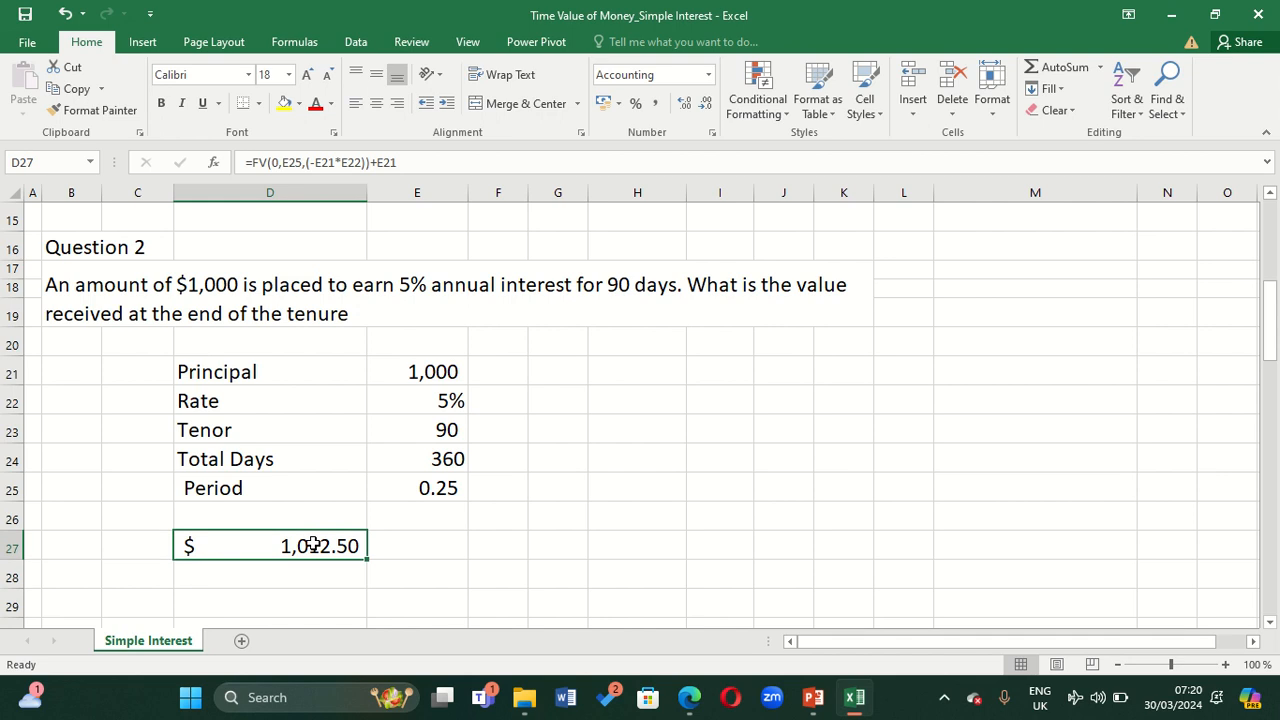